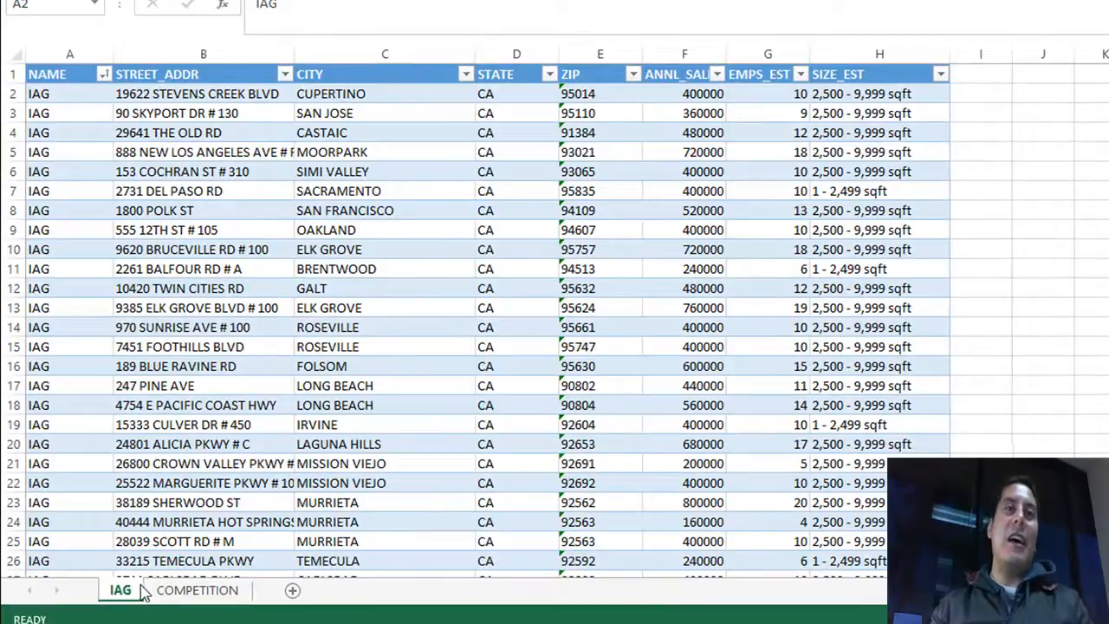
- Look through the store records on the COMPETITION sheet and return to the IAG sheet
click(195, 590)
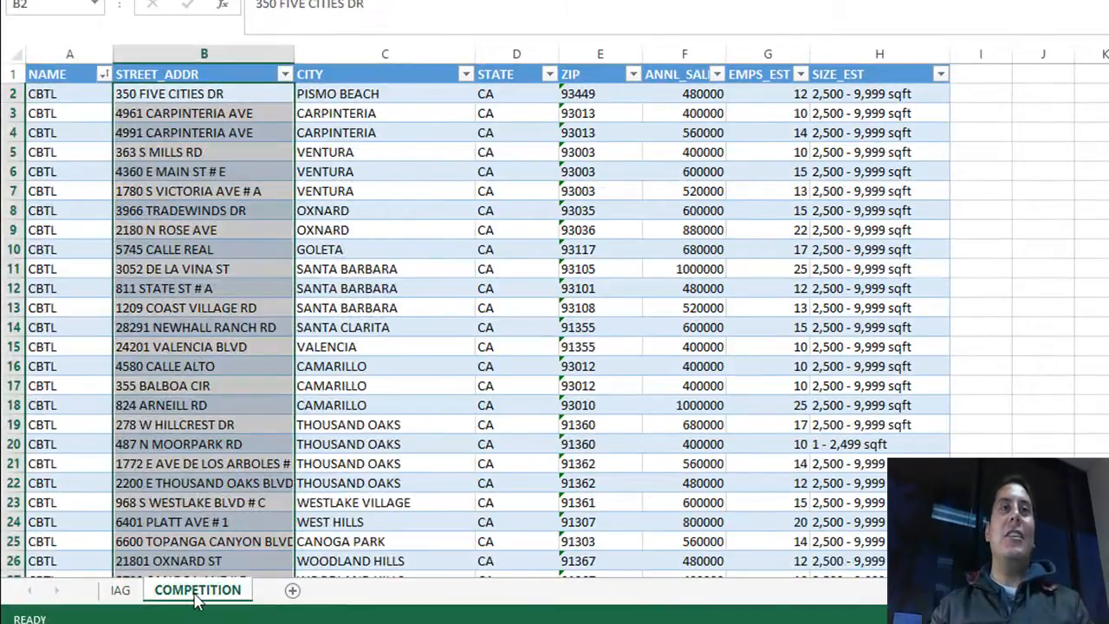
scroll(421, 307, down, 20)
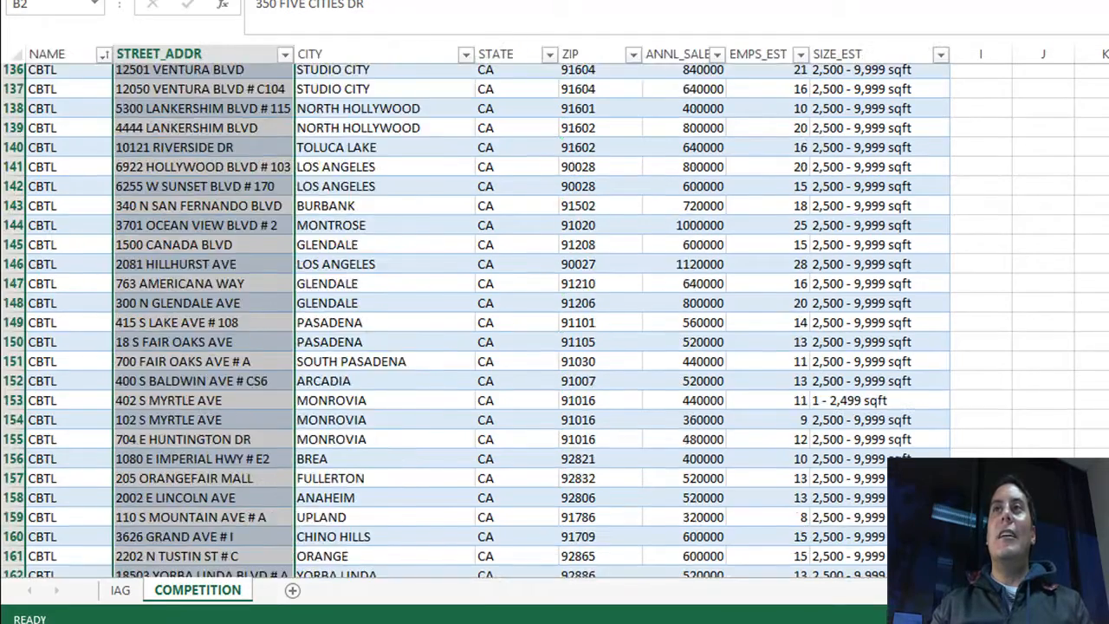
scroll(228, 554, up, 20)
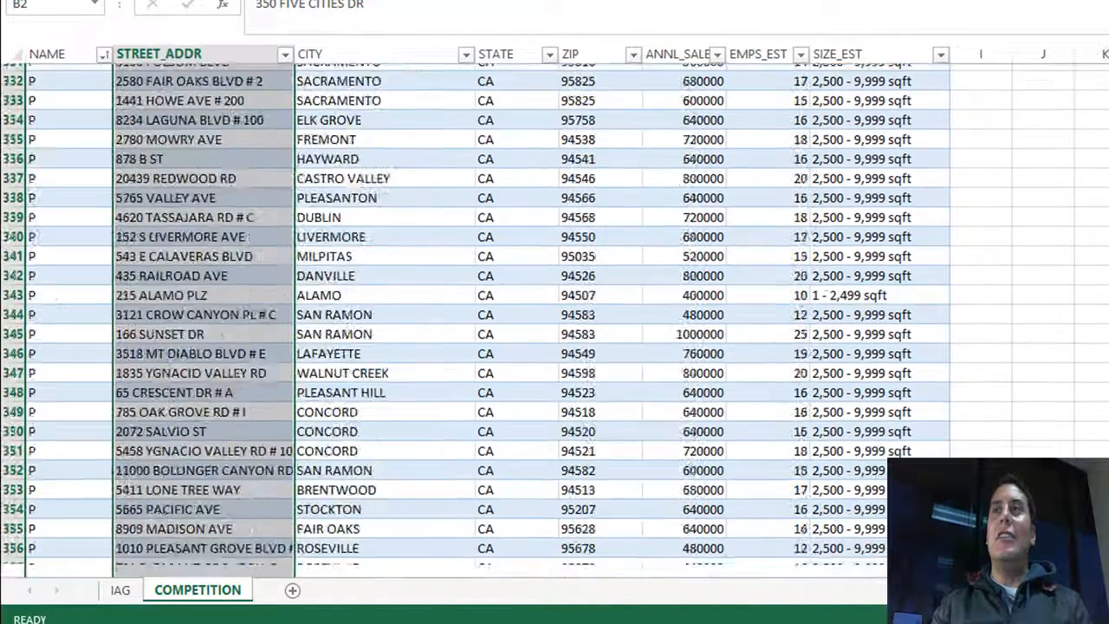
click(119, 593)
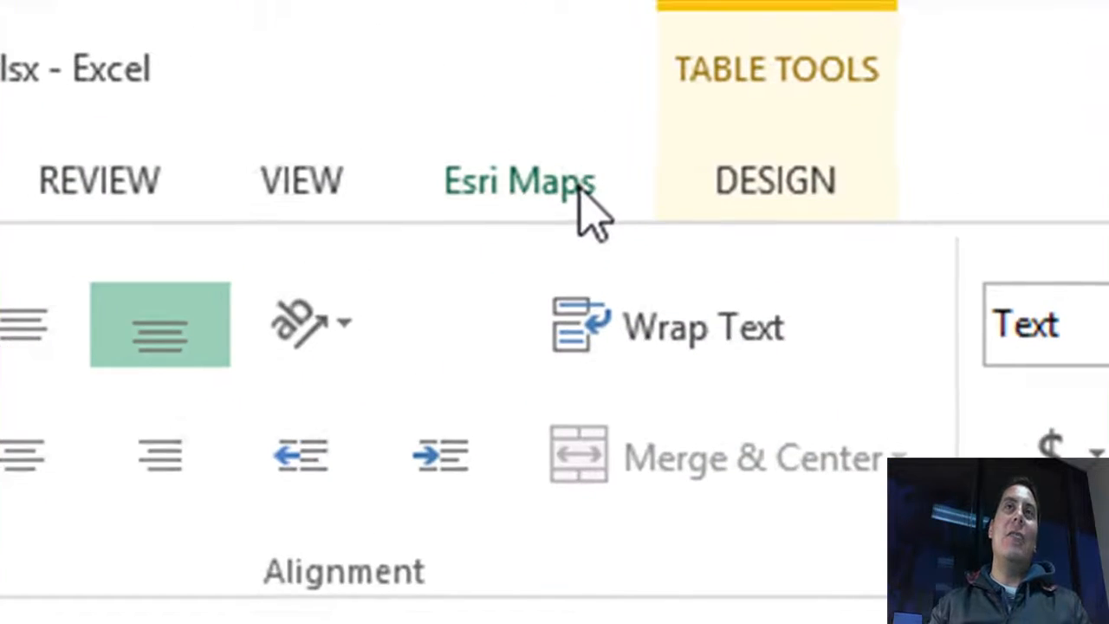
- Insert an Esri map on the IAG sheet, then move it over the right-hand columns and enlarge it
click(589, 160)
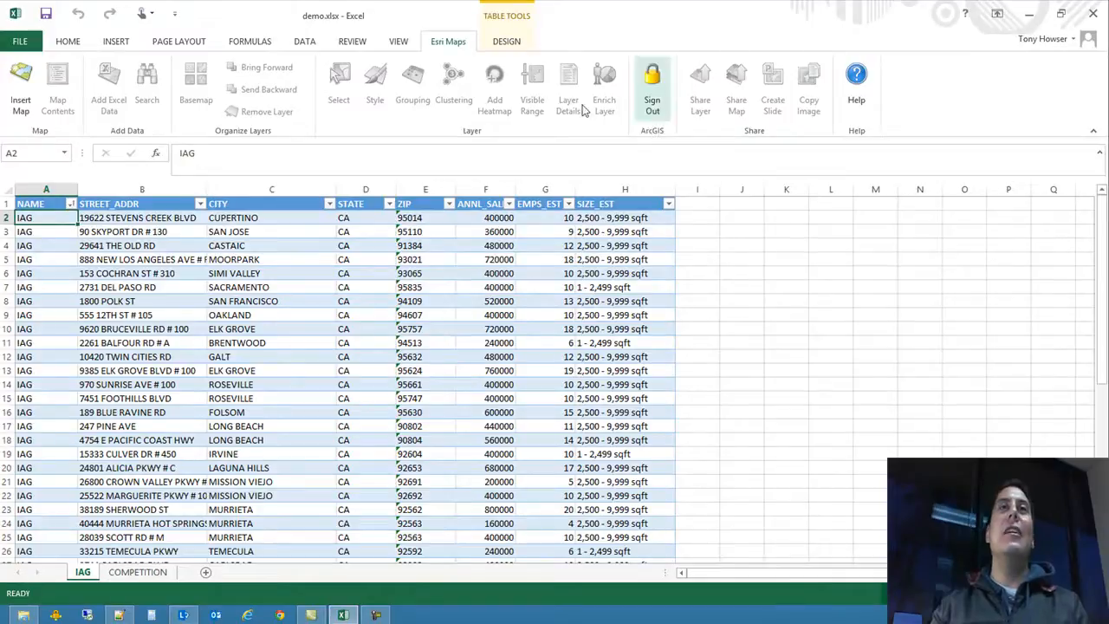
click(23, 78)
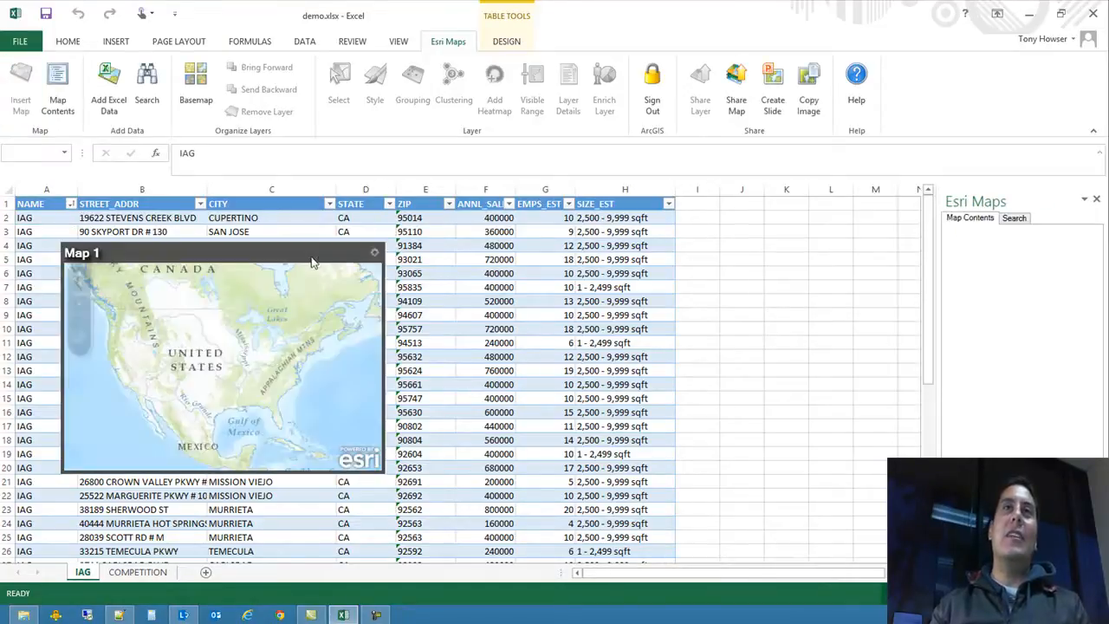
drag(314, 261, 729, 234)
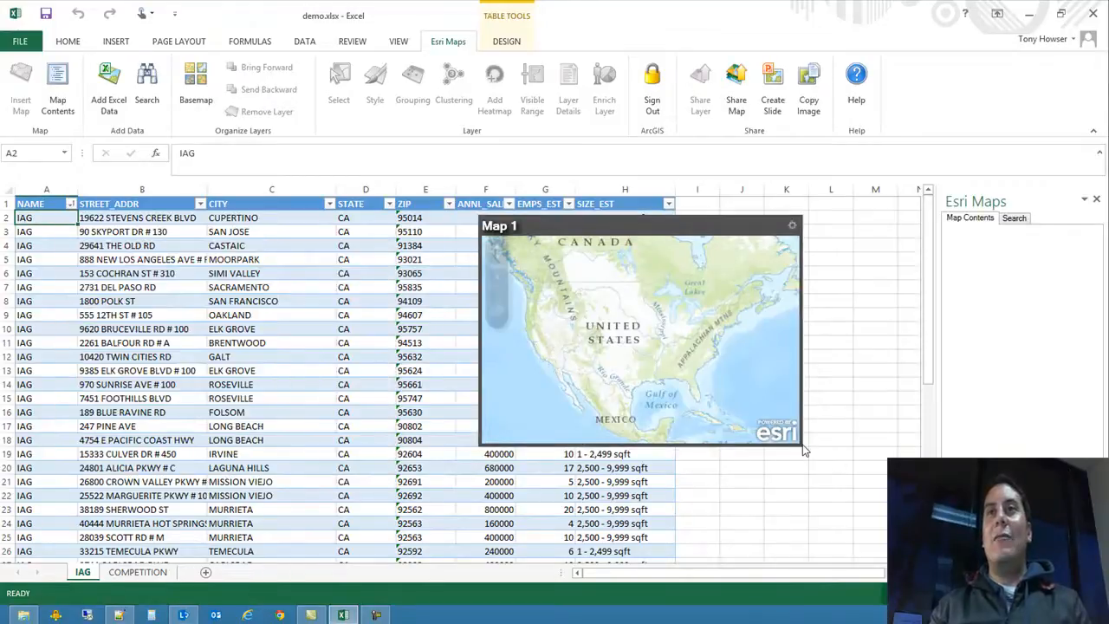
drag(804, 450, 911, 559)
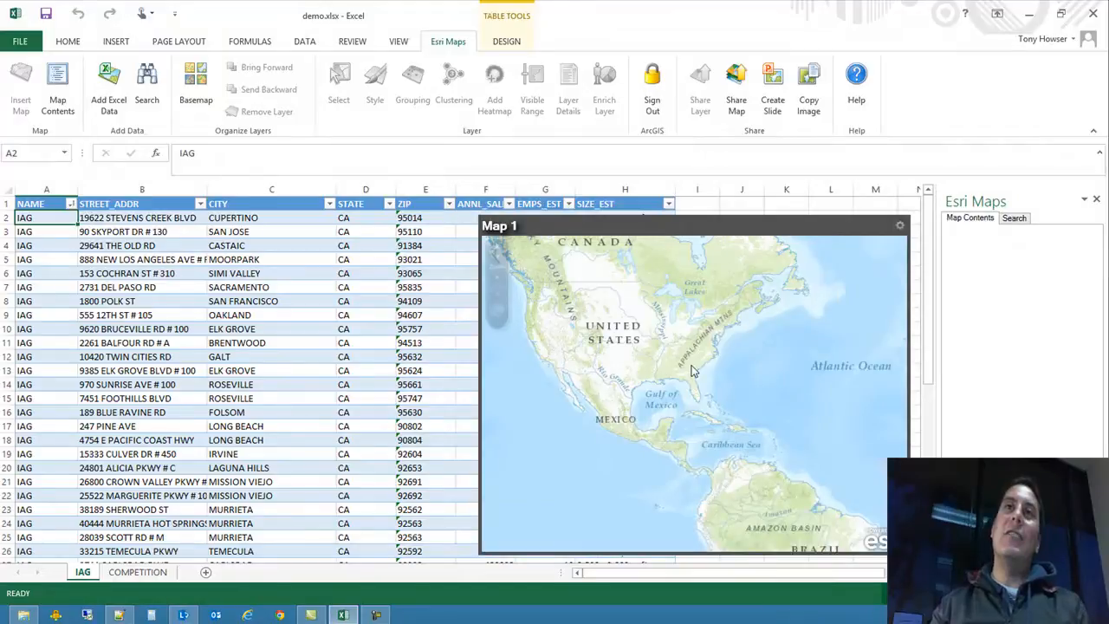
- Change the map's basemap to Streets
click(194, 87)
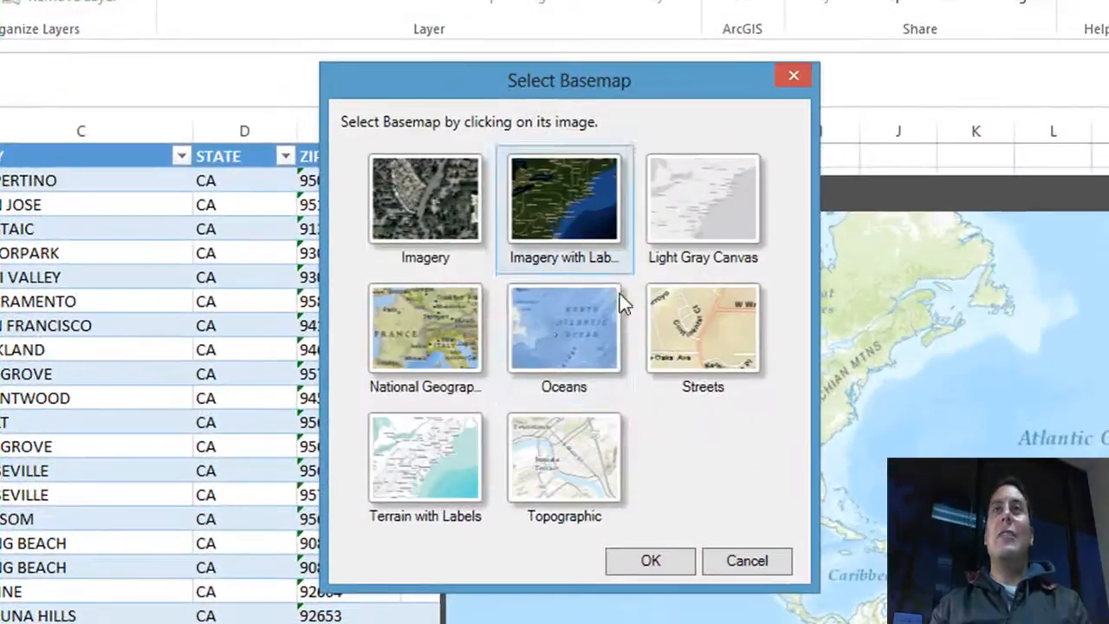
click(712, 319)
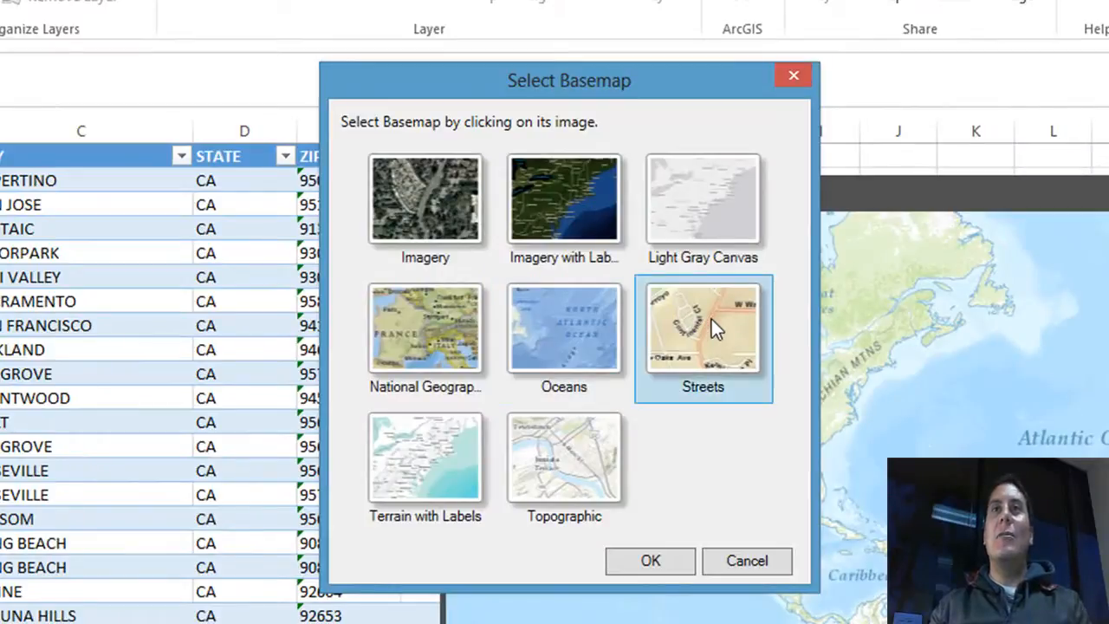
click(649, 561)
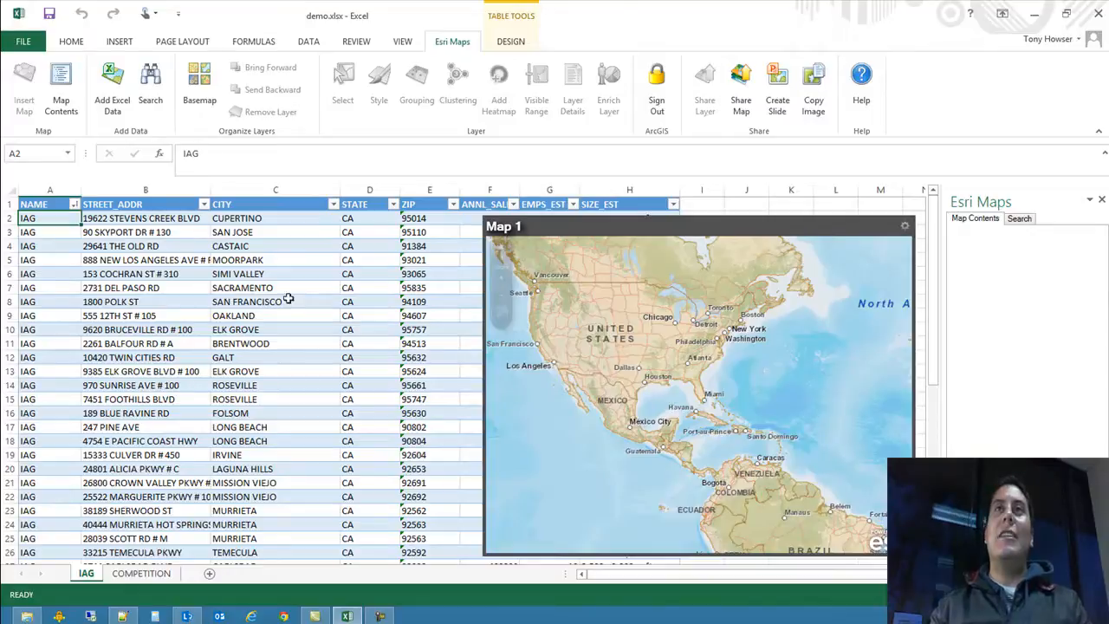
drag(628, 226, 790, 232)
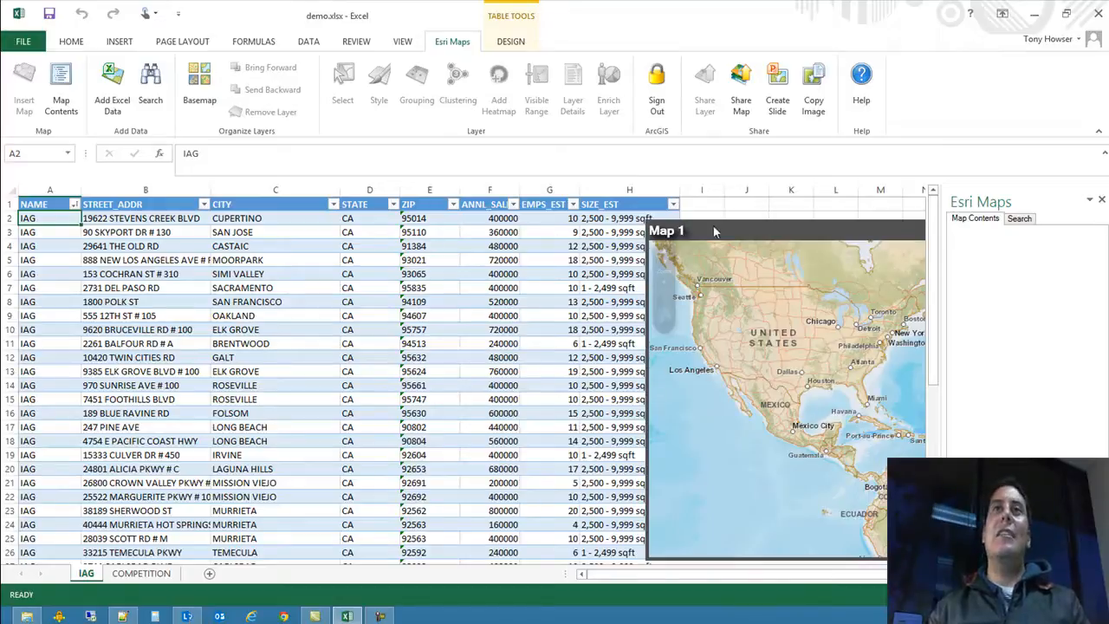
drag(714, 231, 551, 227)
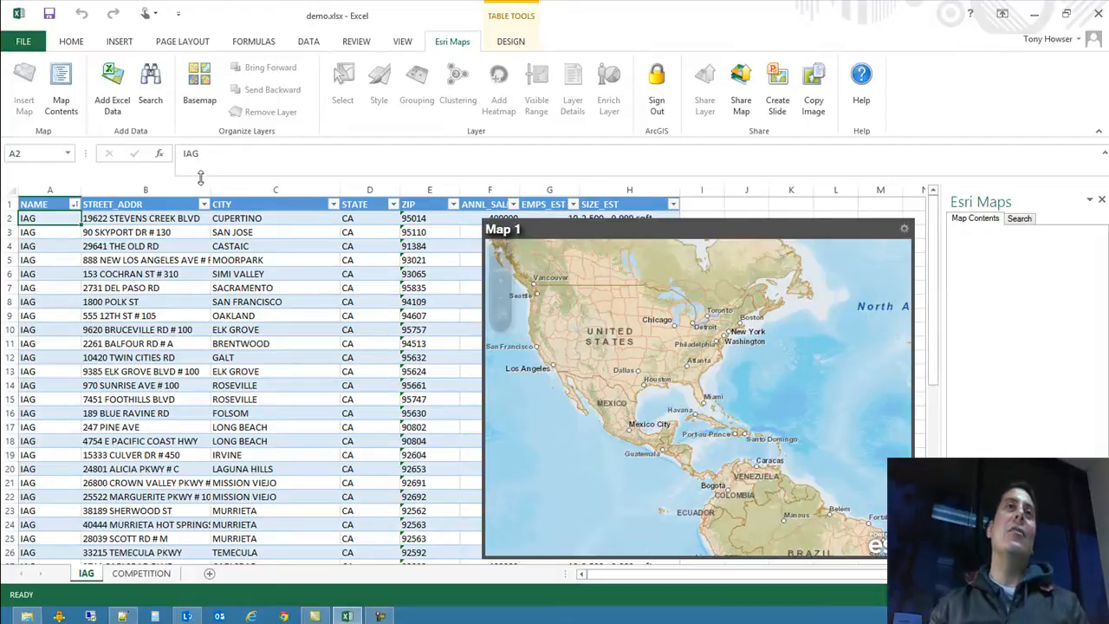
- Add the IAG table to the map by Address, with STREET_ADDR as the address column, and go to the new layer's extent
click(119, 97)
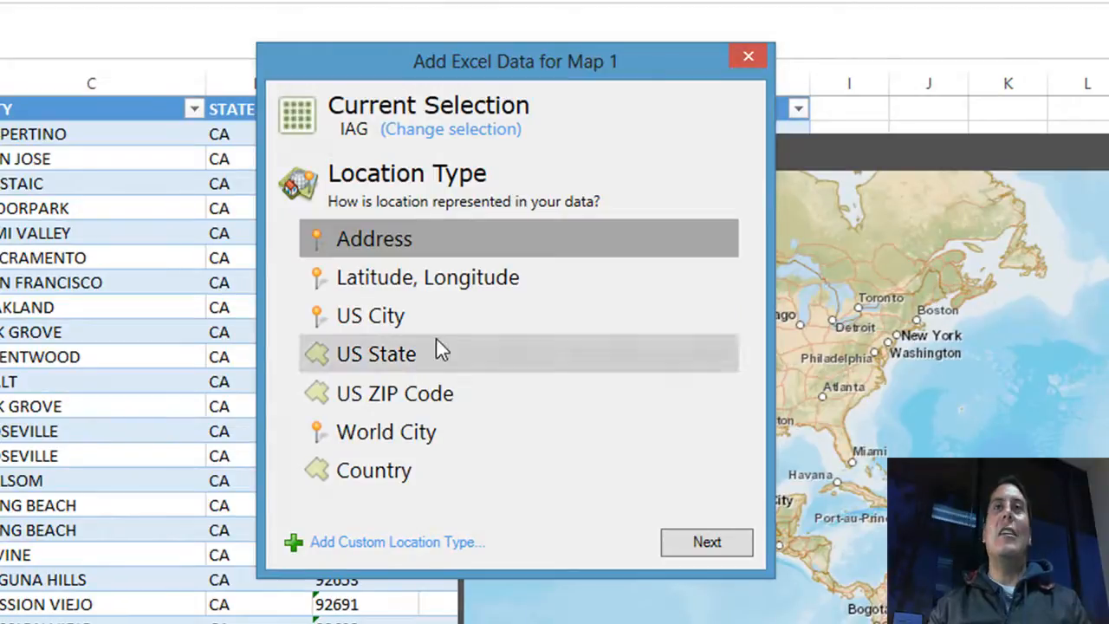
click(730, 543)
click(730, 543)
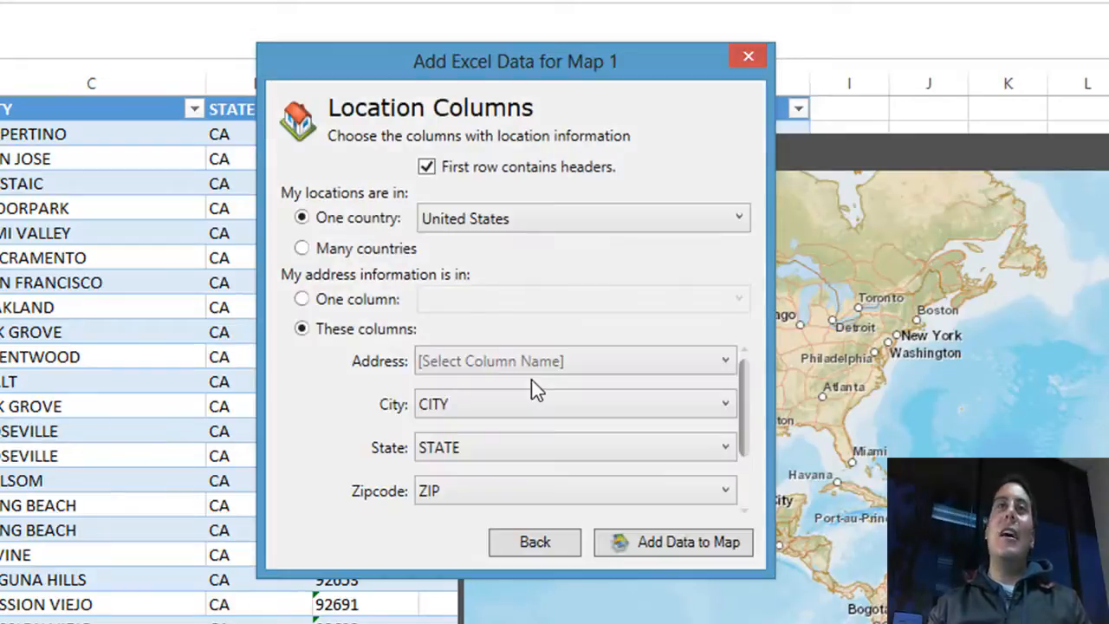
click(521, 361)
click(522, 363)
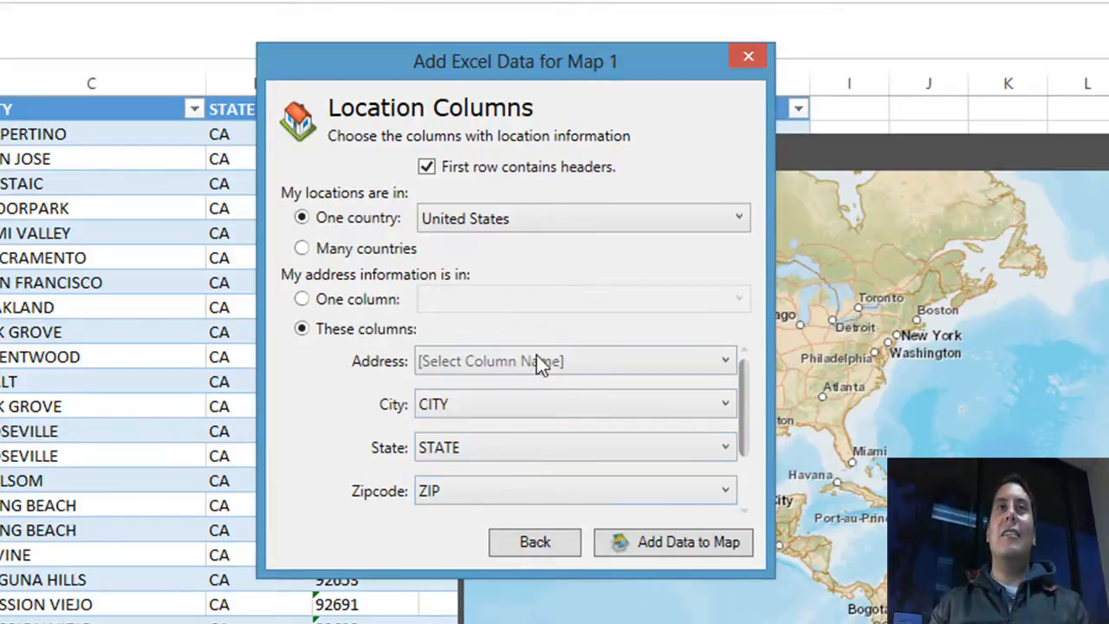
click(567, 359)
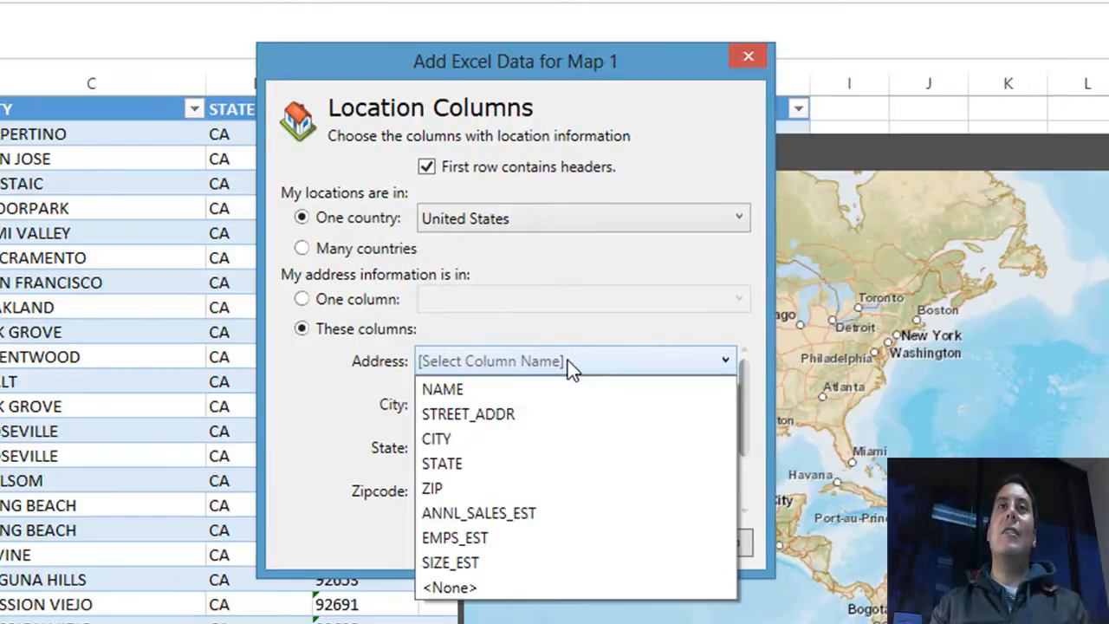
click(561, 414)
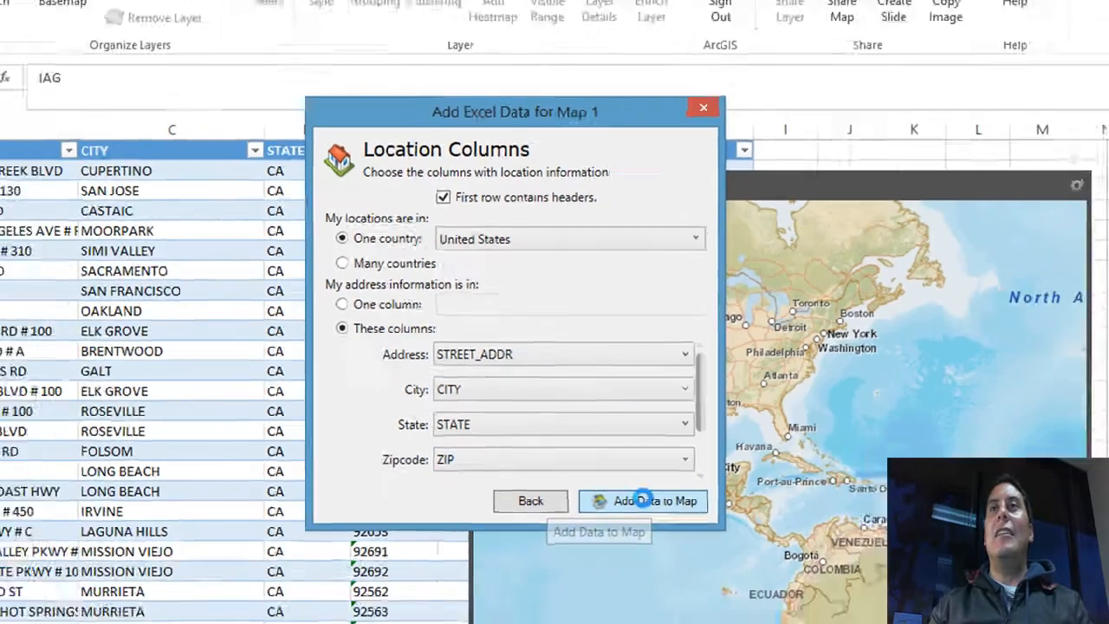
click(679, 543)
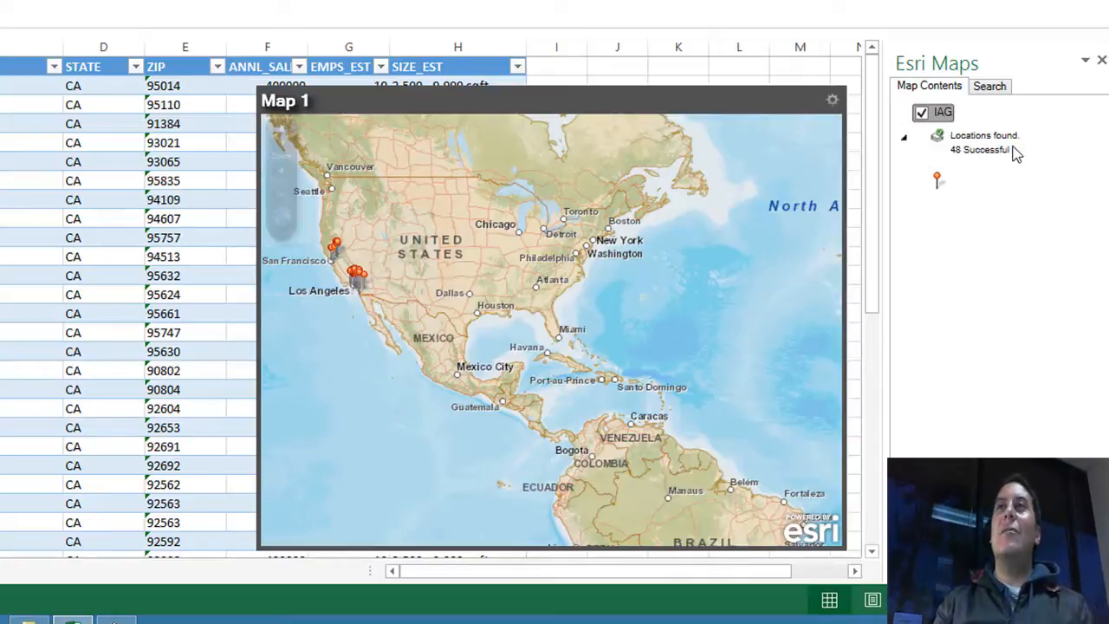
right_click(946, 127)
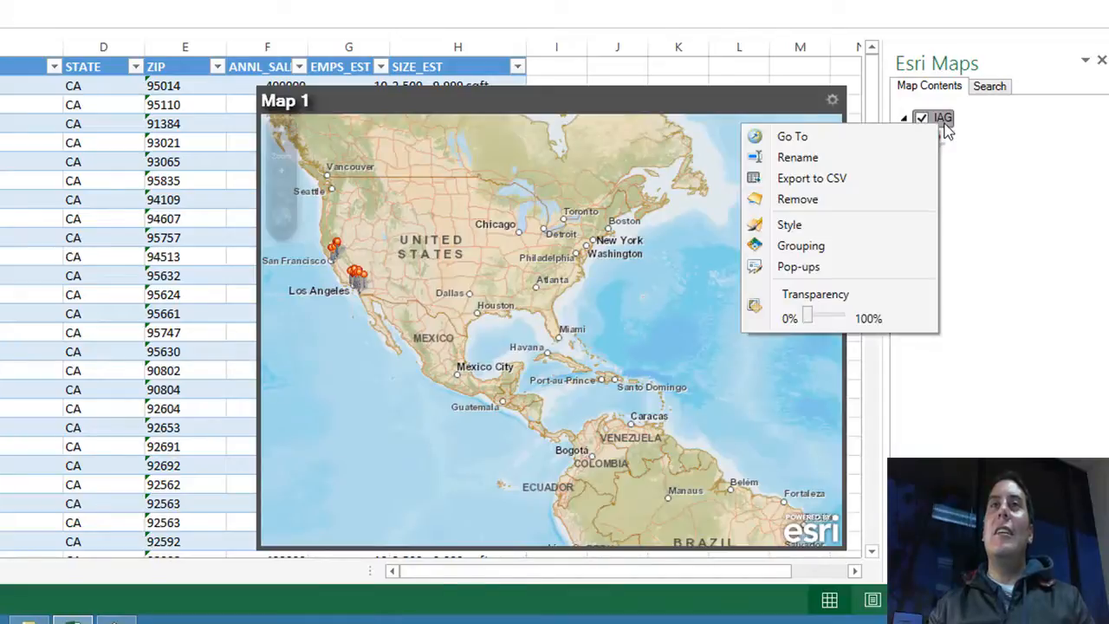
click(905, 149)
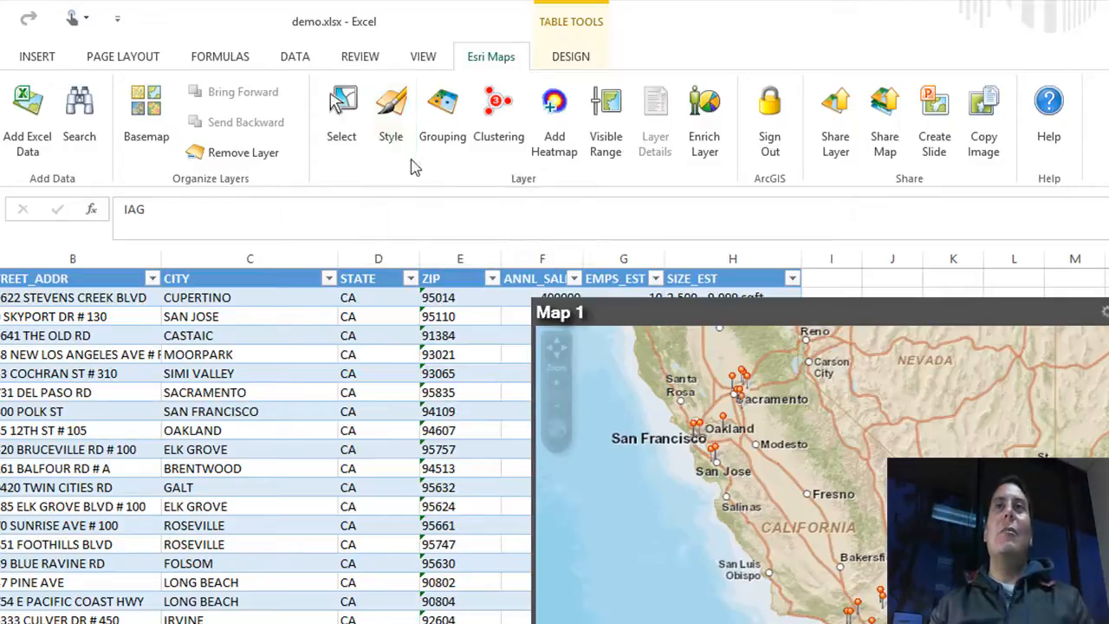
- Restyle the IAG layer's markers as red circle shapes after trying the blue pushpin icon
click(391, 109)
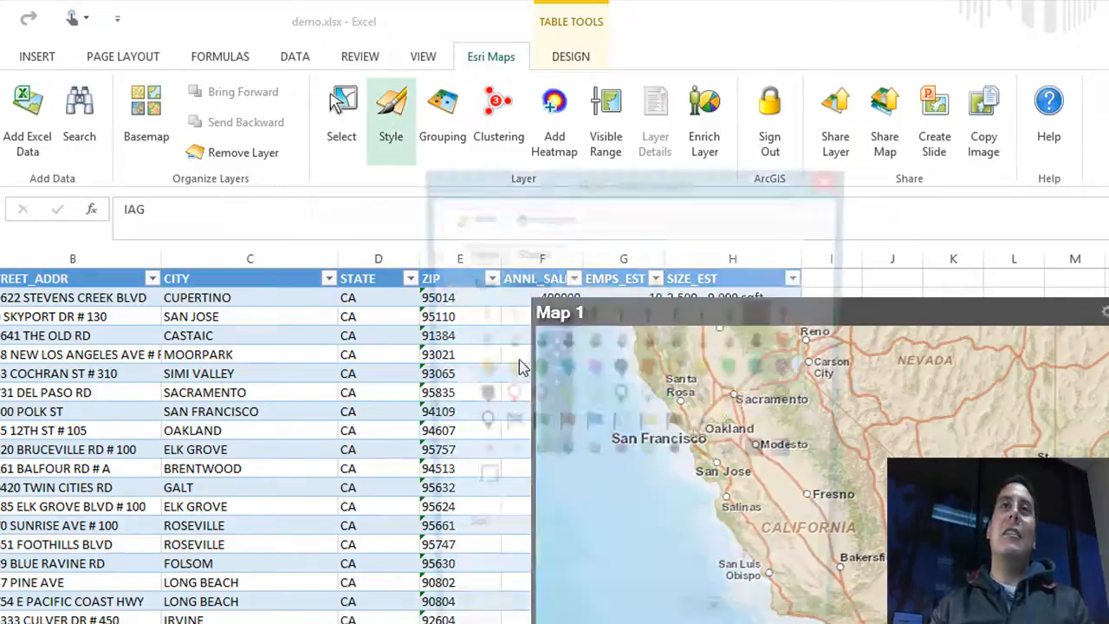
drag(683, 179, 468, 262)
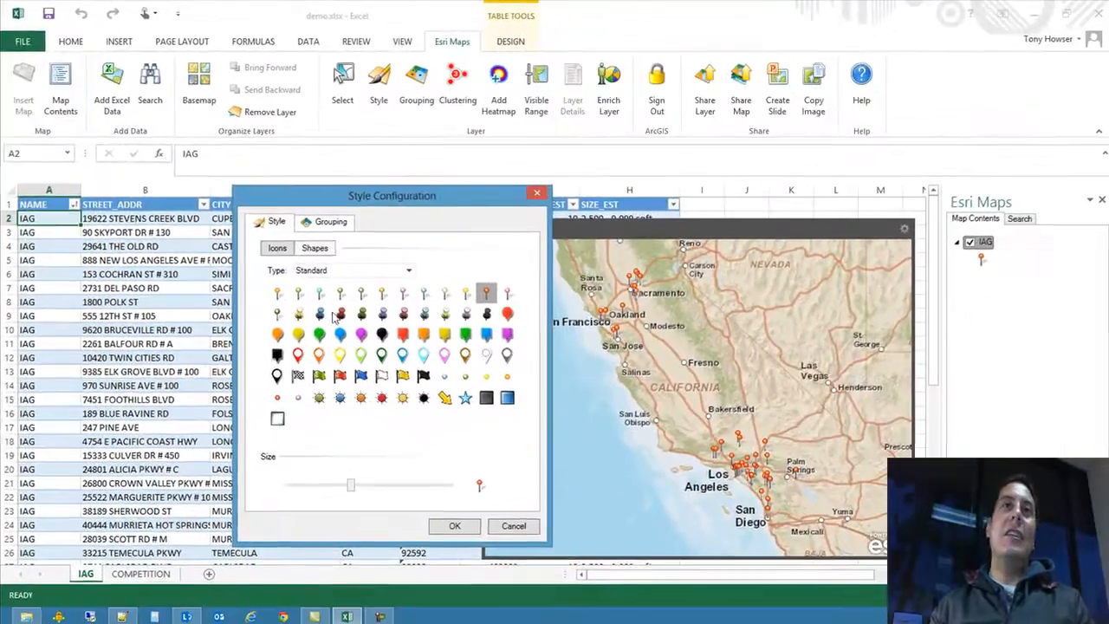
click(320, 422)
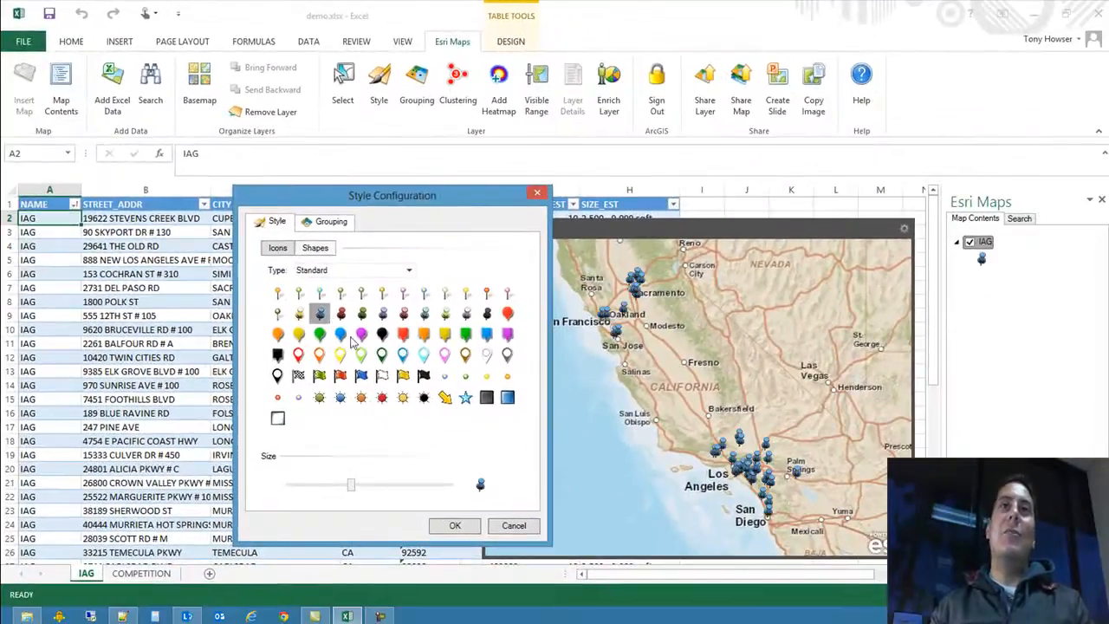
click(315, 249)
click(281, 249)
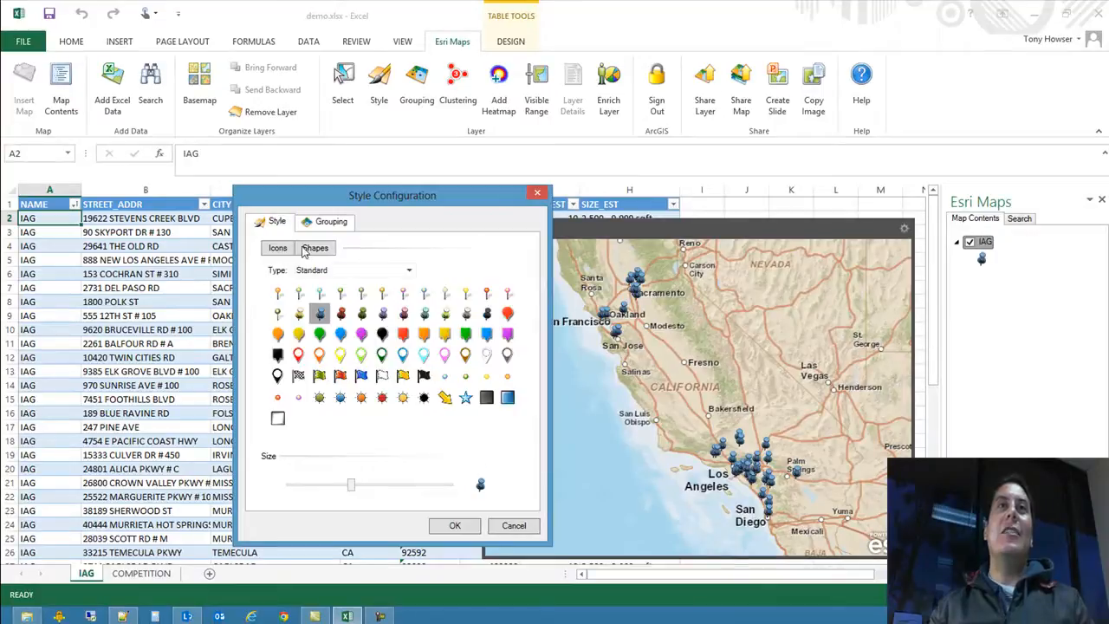
click(310, 250)
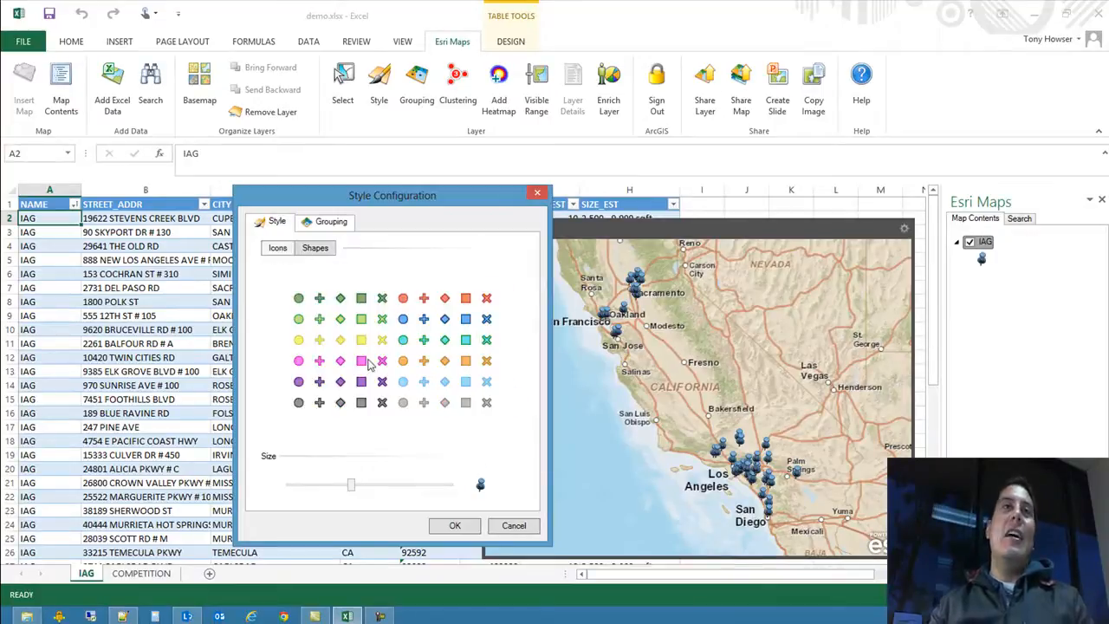
click(403, 299)
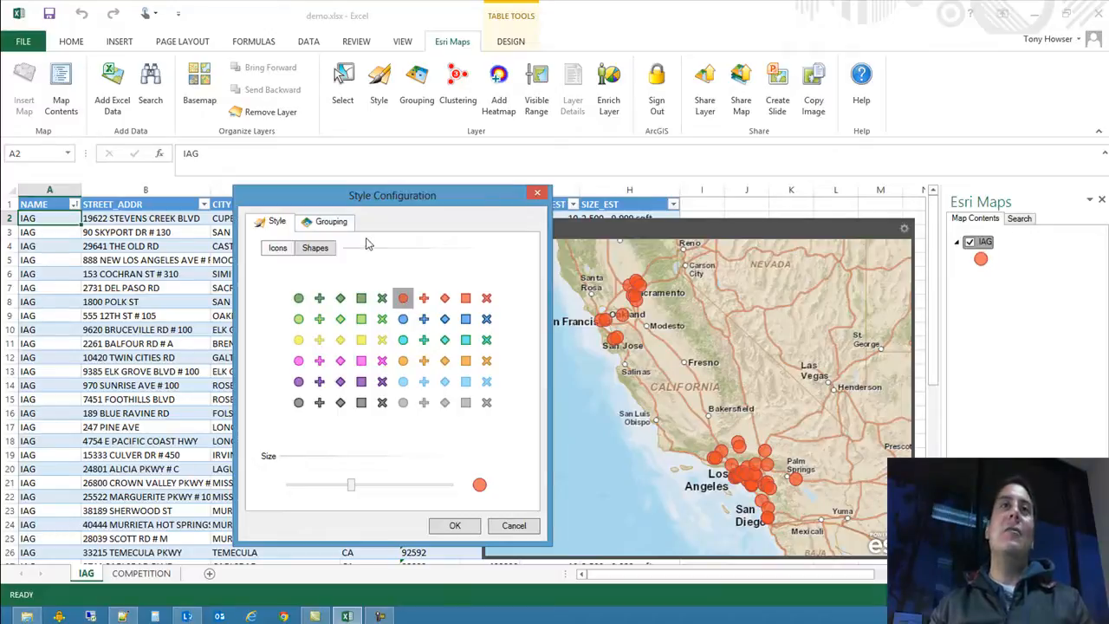
- Turn on grouping for the IAG layer and group the circles by the ANNL_SALES_EST column
click(336, 225)
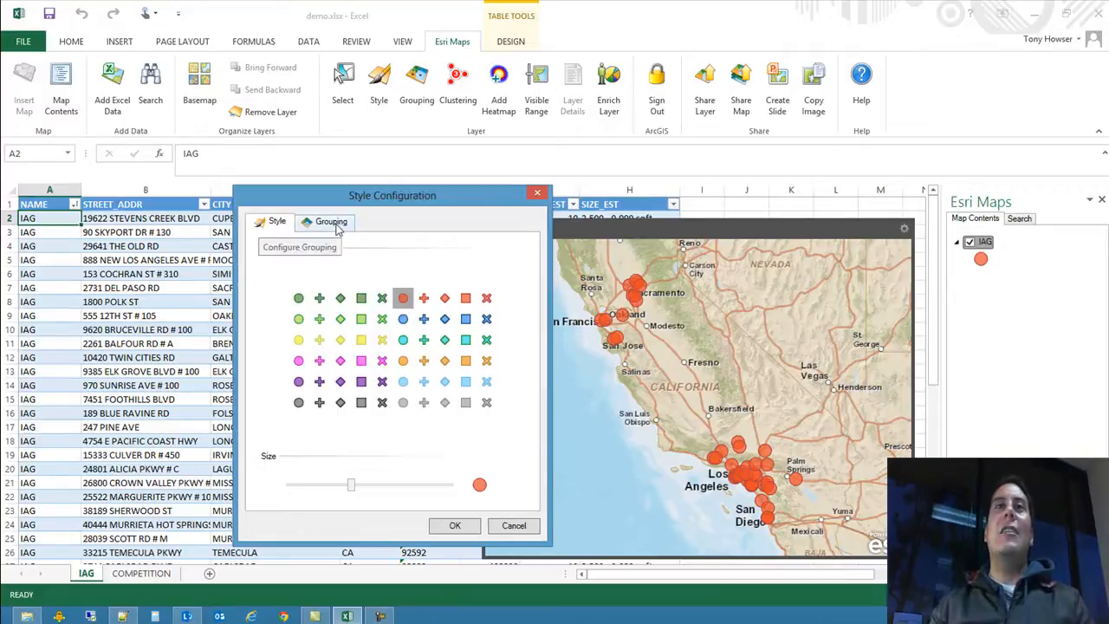
click(334, 224)
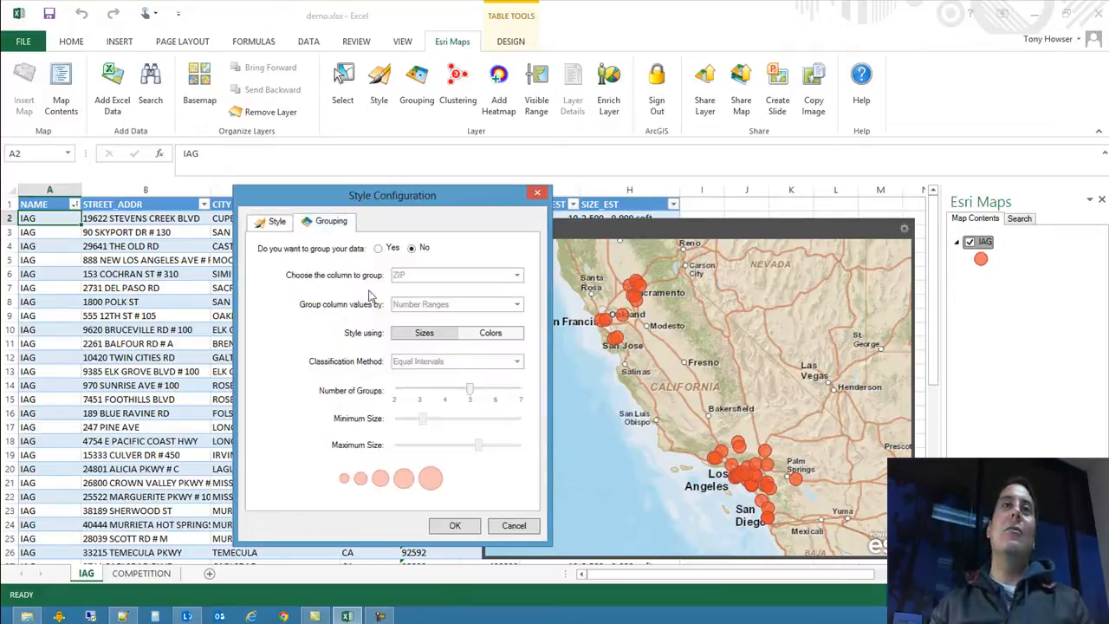
click(379, 249)
click(412, 275)
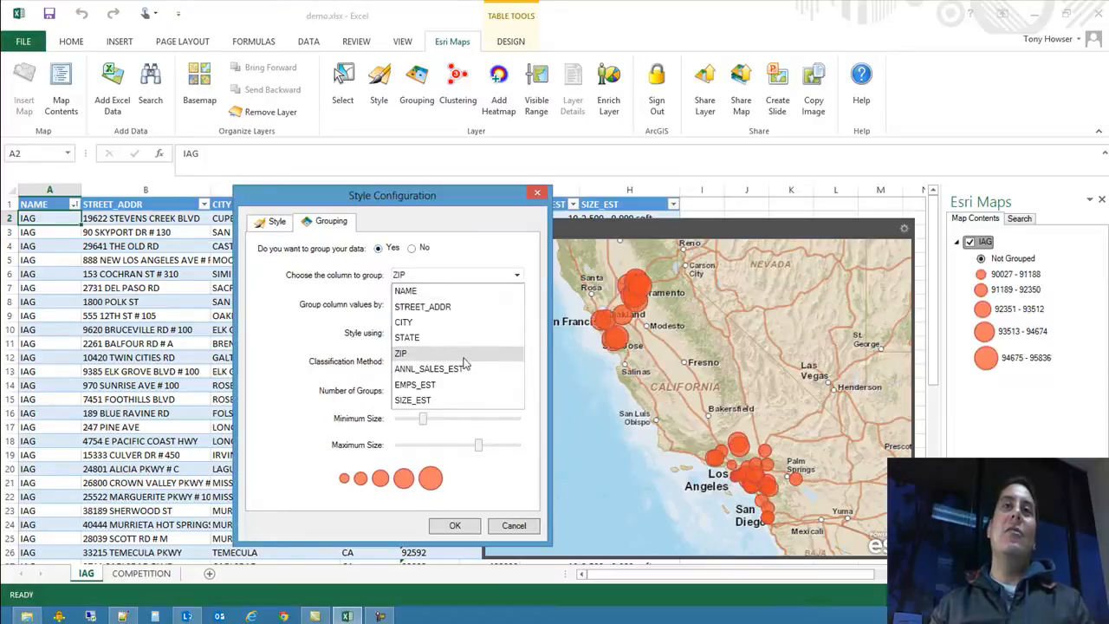
click(470, 370)
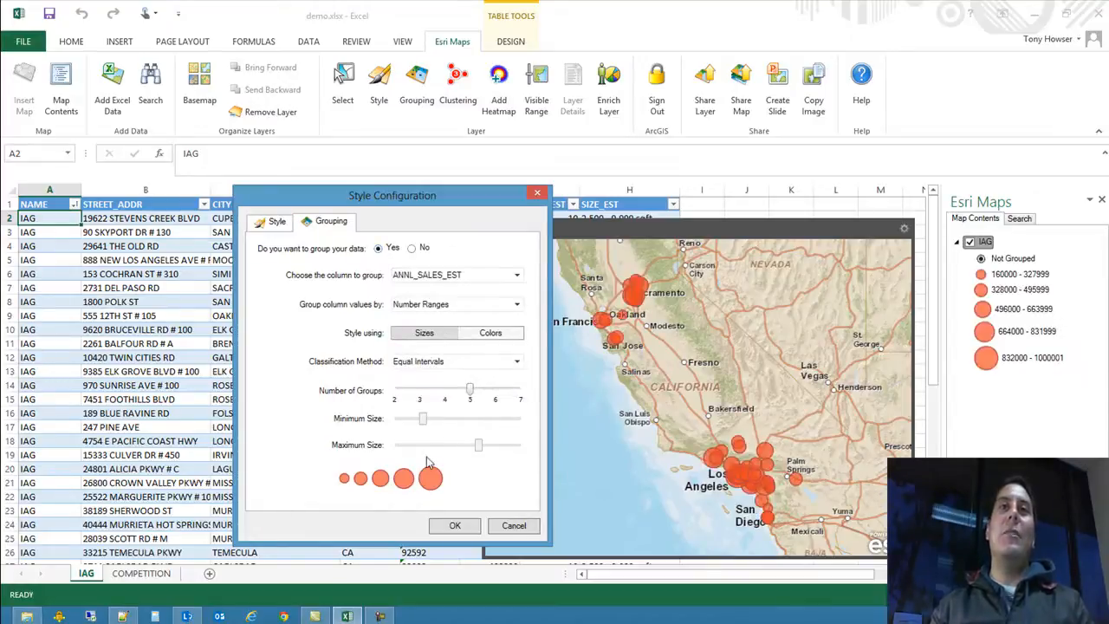
- Reduce the grouped circles' minimum size to the smallest setting, increase their maximum size, and apply the style
drag(424, 423, 395, 421)
drag(479, 447, 505, 447)
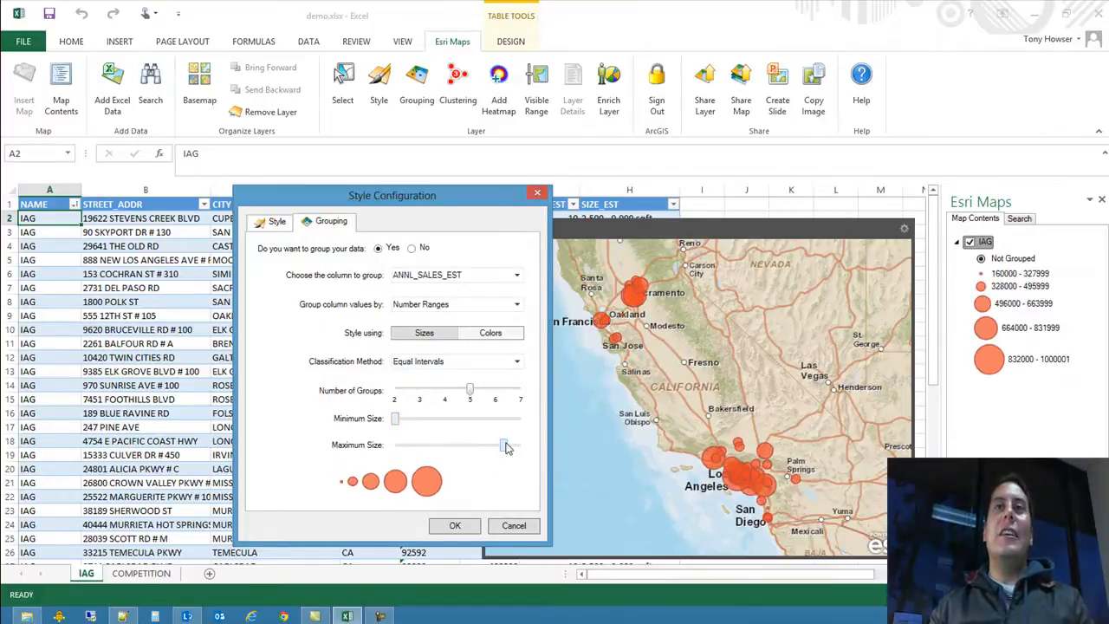
drag(507, 447, 495, 448)
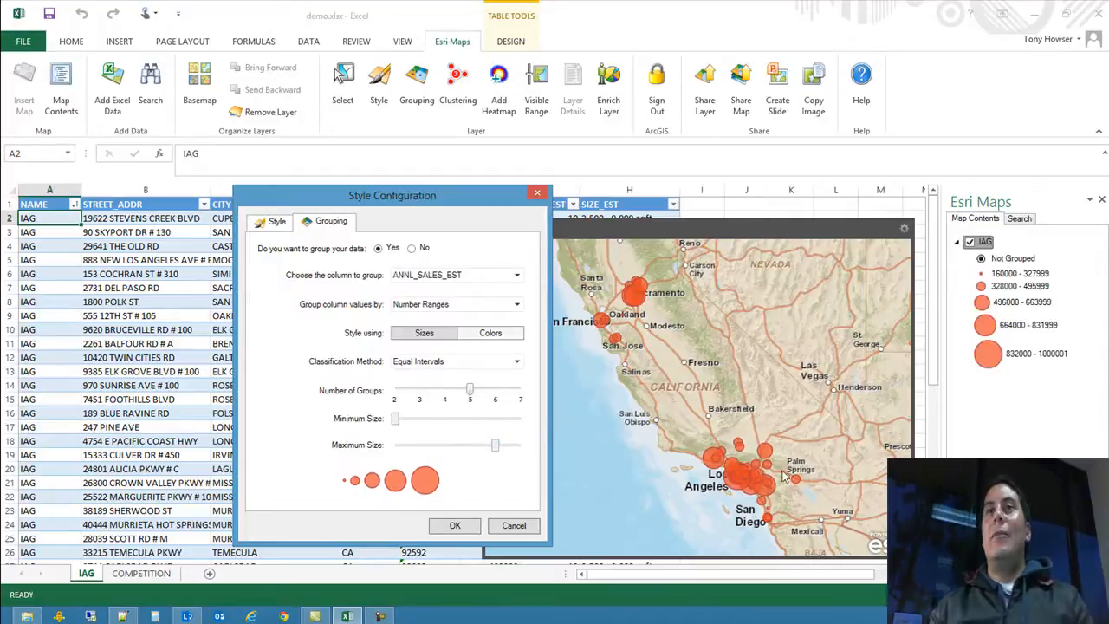
click(455, 526)
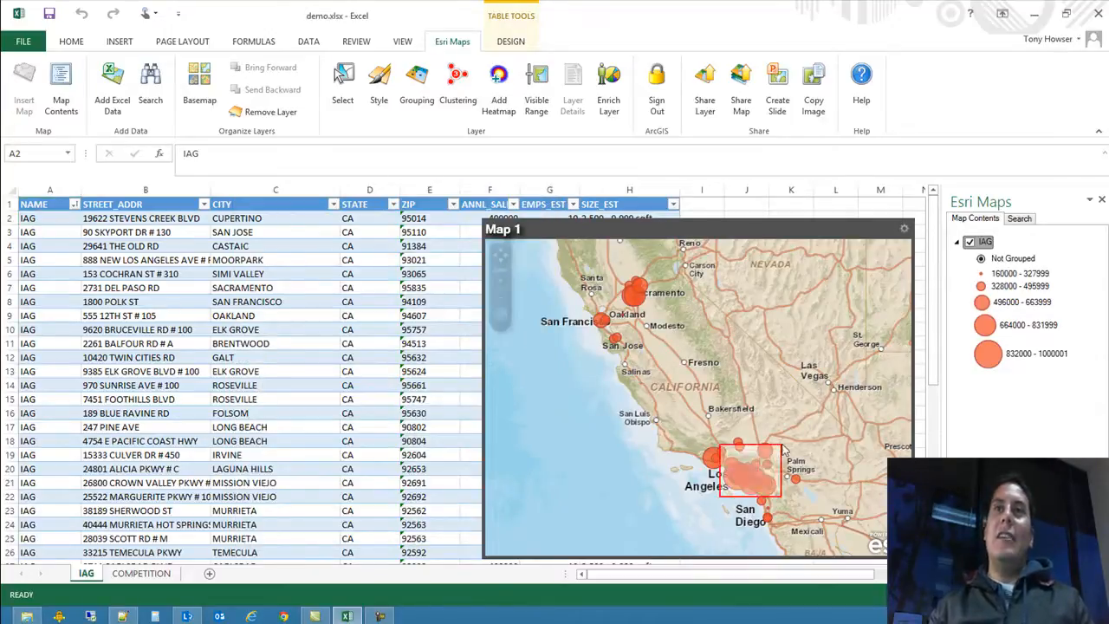
scroll(779, 452, up, 3)
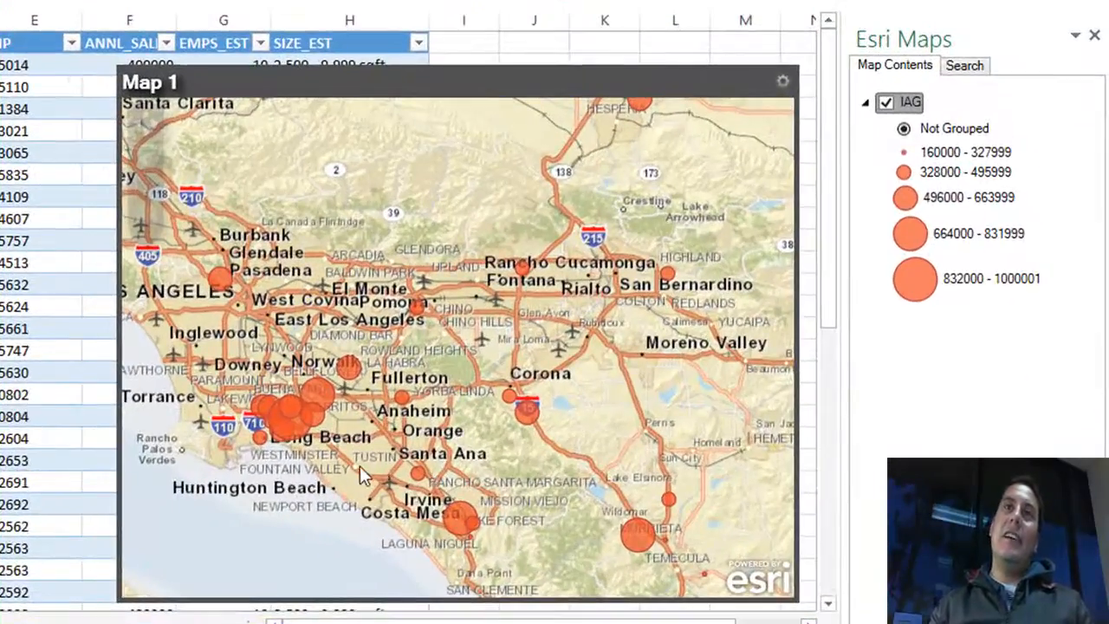
- Inspect the store details of the largest sales circle in Long Beach, and close its pop-up
drag(360, 466, 380, 461)
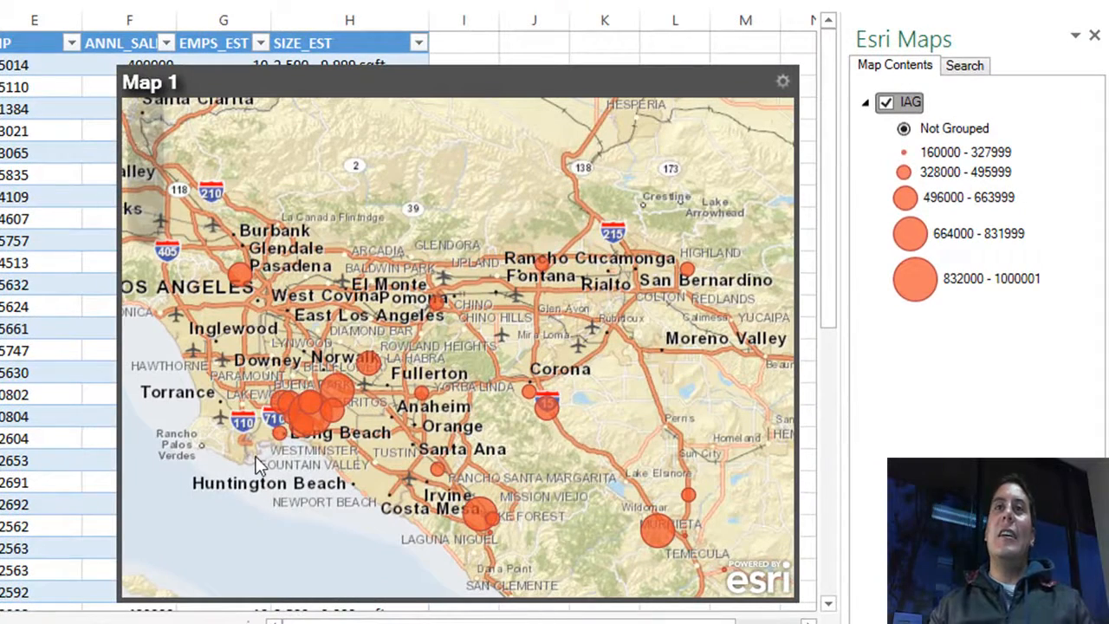
drag(256, 465, 386, 349)
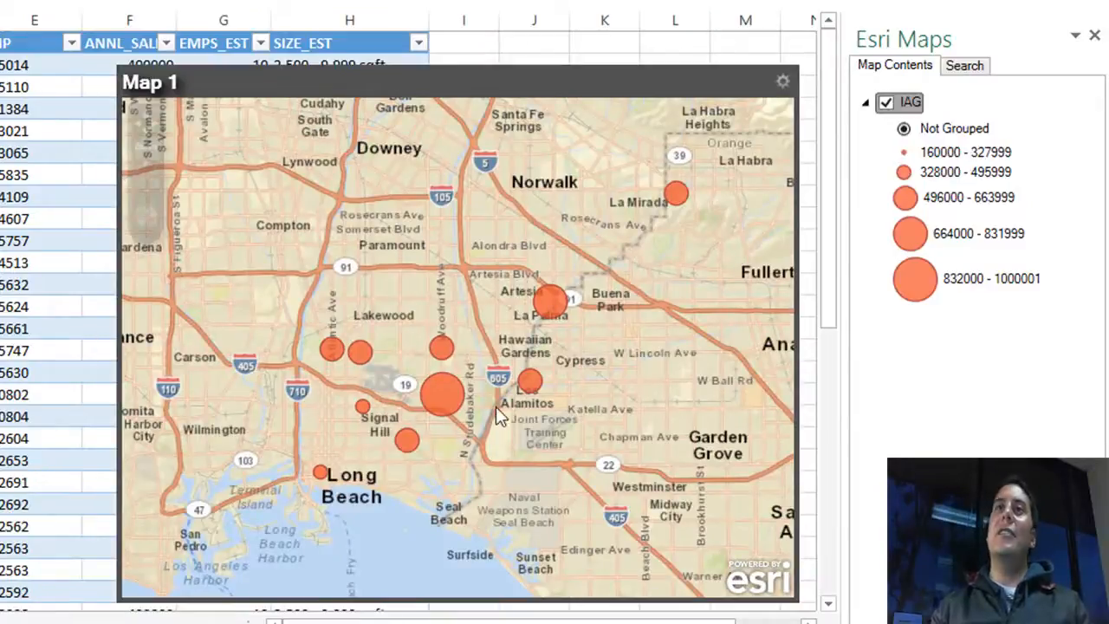
click(442, 389)
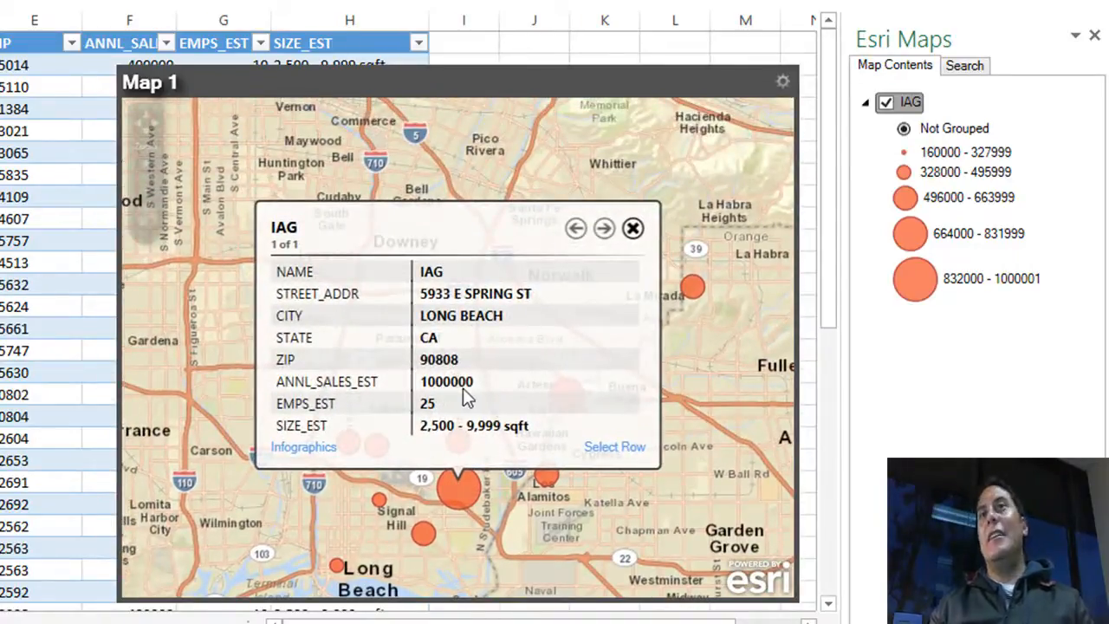
click(633, 230)
drag(573, 362, 520, 294)
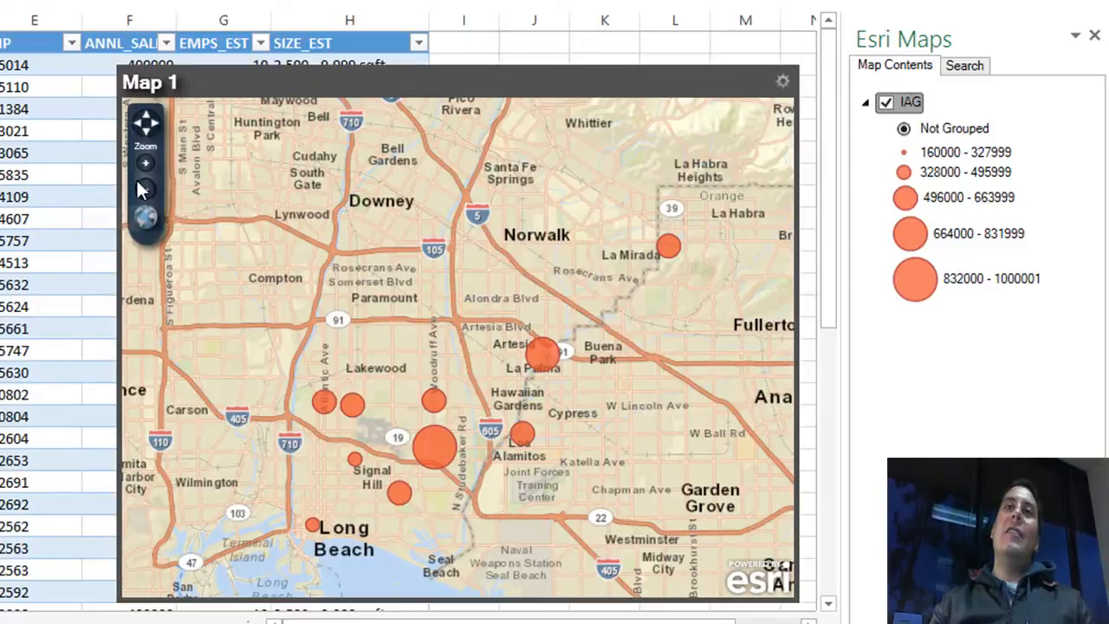
- Turn on clustering for the IAG layer with the map showing California
click(147, 189)
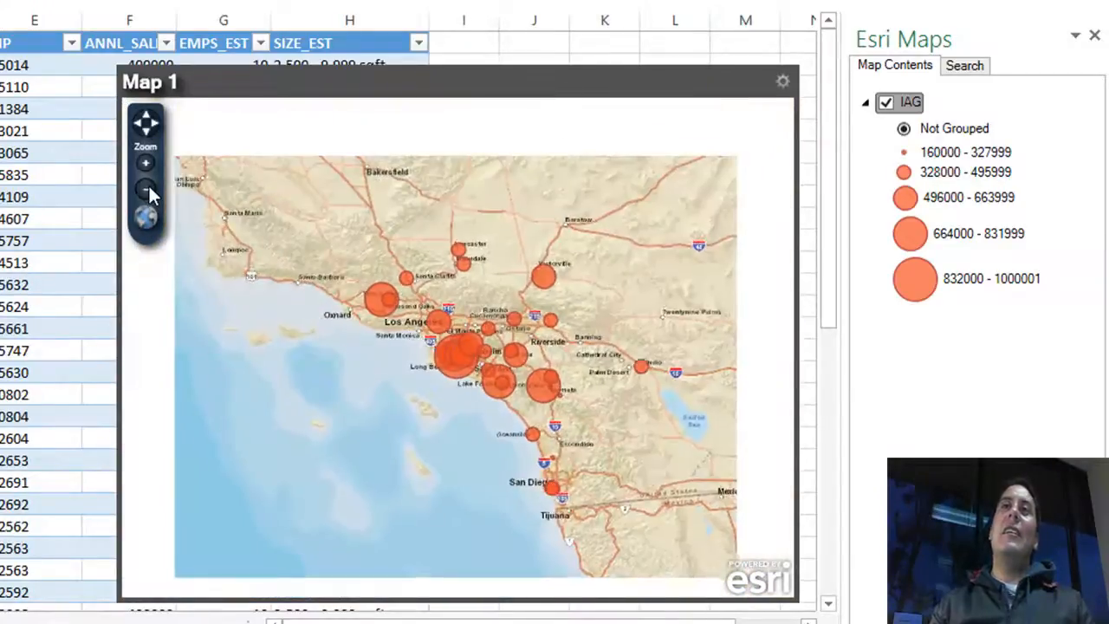
click(148, 189)
drag(334, 279, 445, 416)
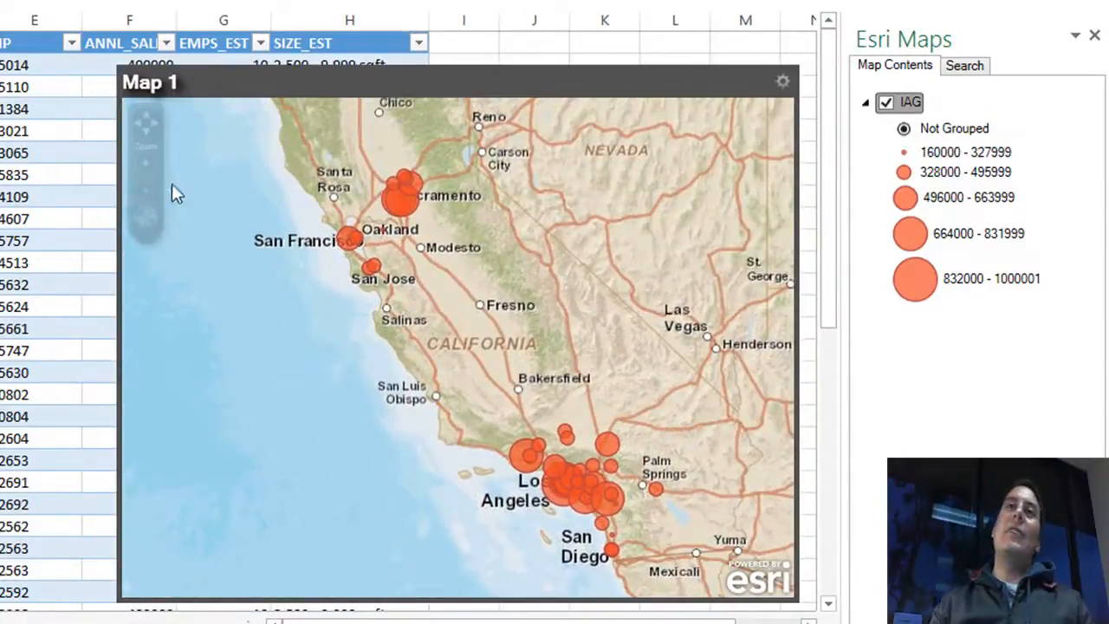
click(148, 191)
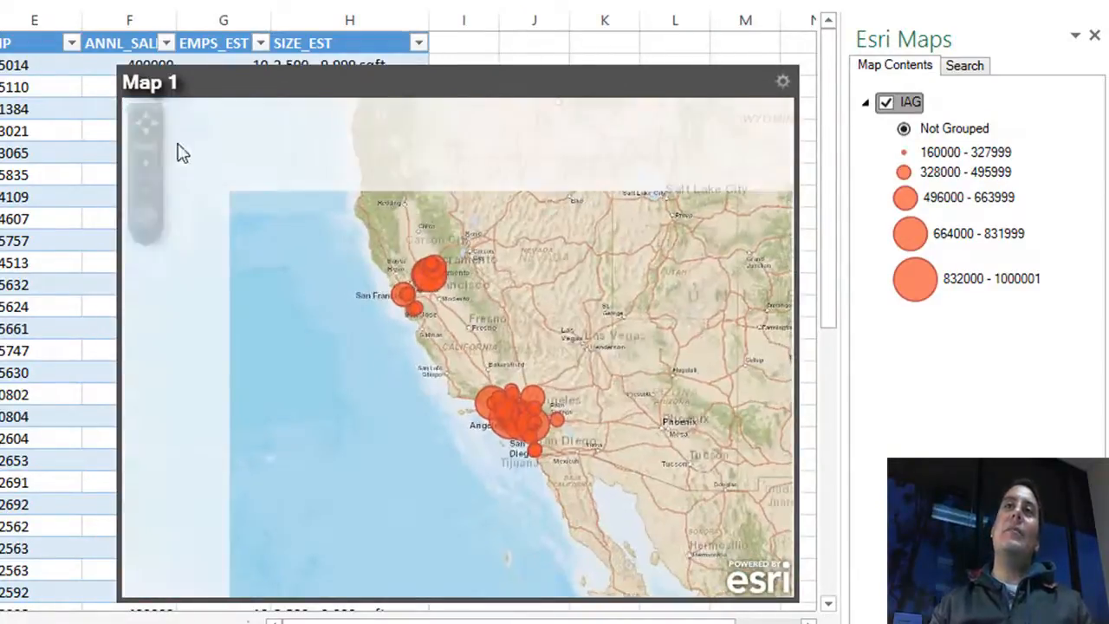
click(147, 162)
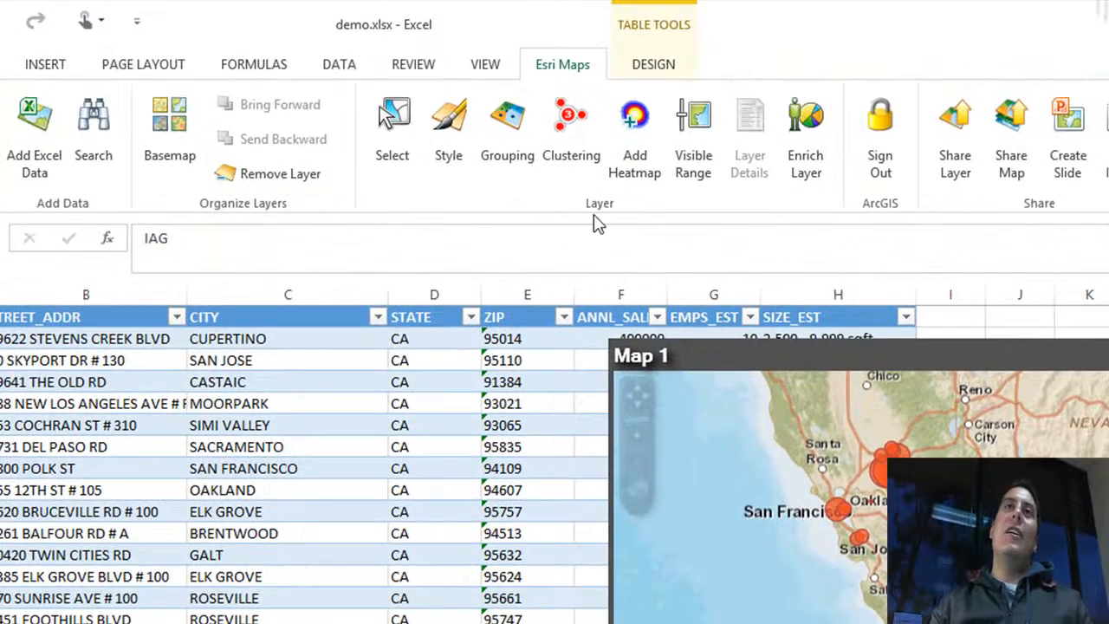
click(565, 121)
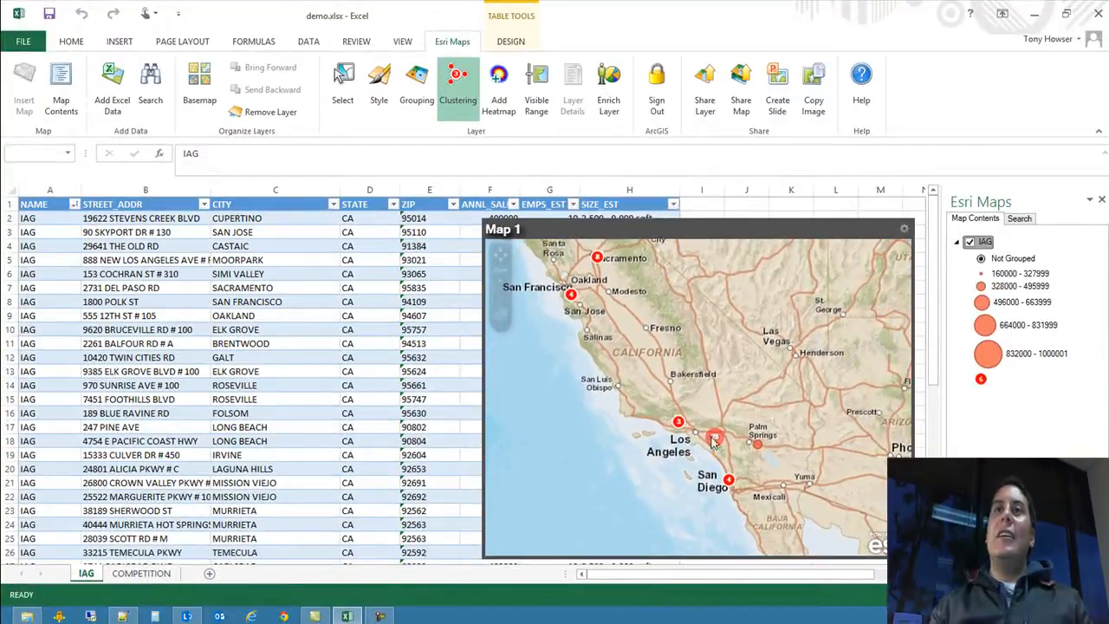
- Expand the cluster just northwest of Los Angeles, browse forward and back through its store records, and close the pop-up
mouse_move(680, 422)
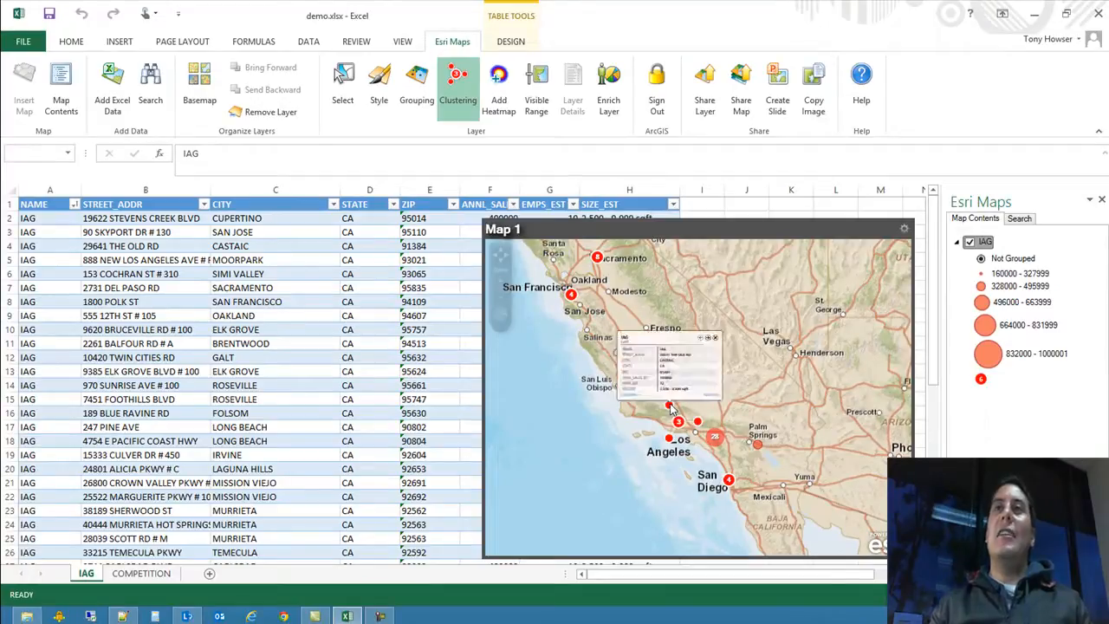
click(669, 407)
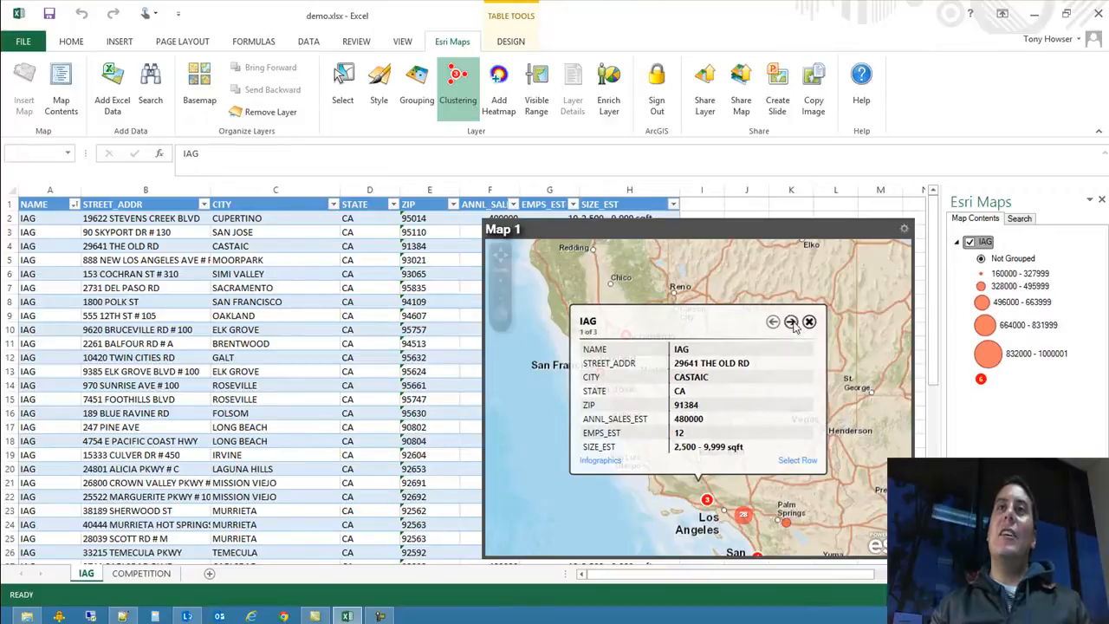
click(791, 322)
click(791, 323)
click(773, 322)
click(773, 322)
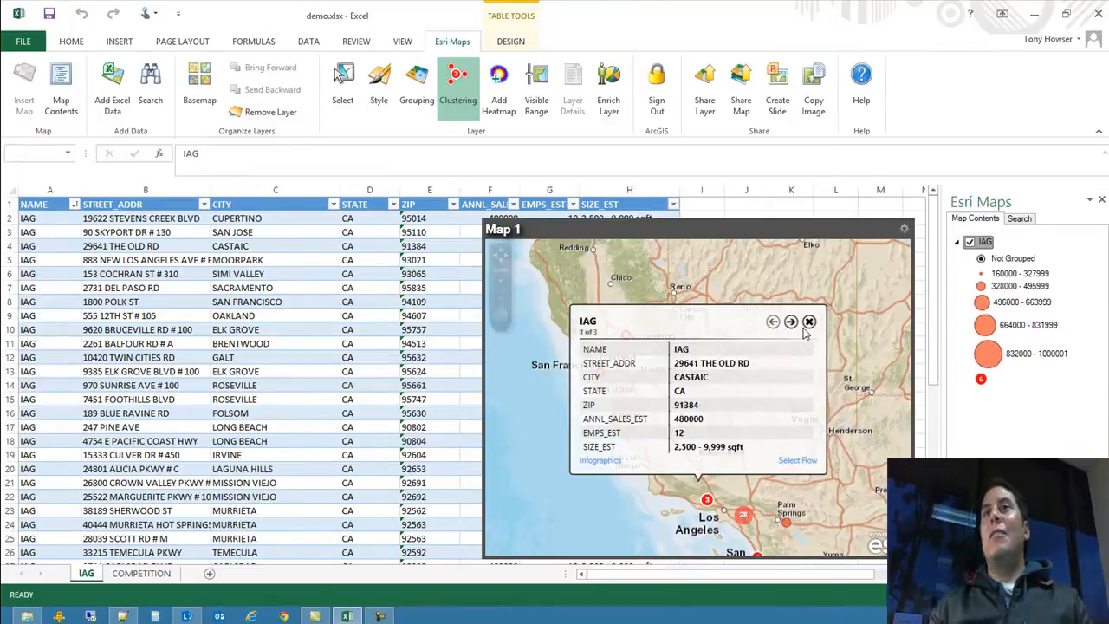
click(809, 322)
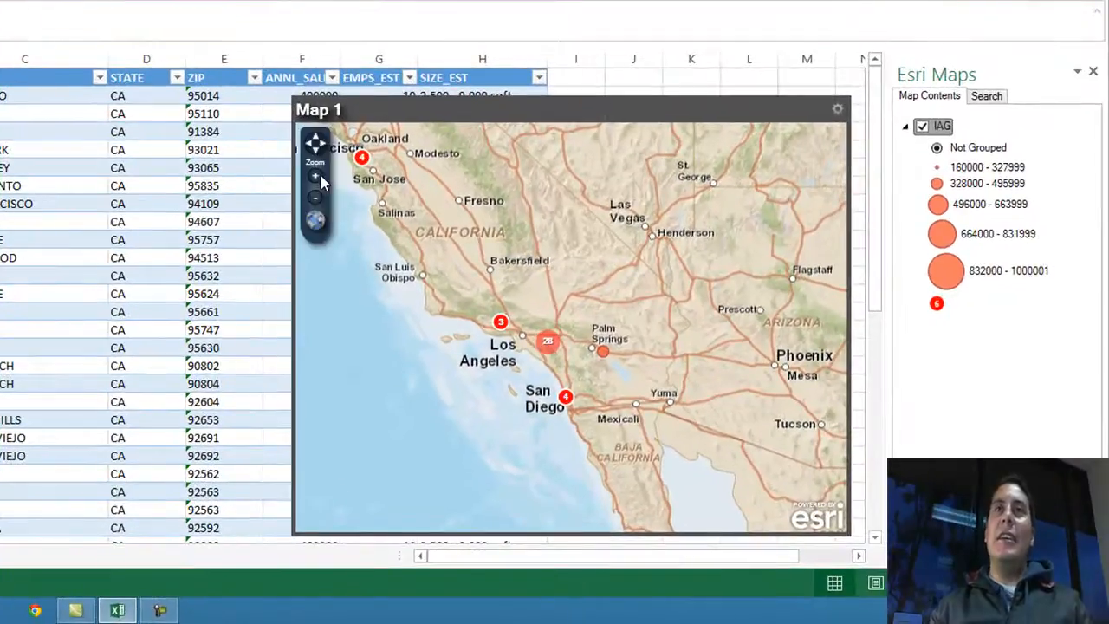
- Expand the Long Beach cluster, inspect the details of one of its stores, and close the pop-up
click(321, 176)
drag(492, 292, 518, 245)
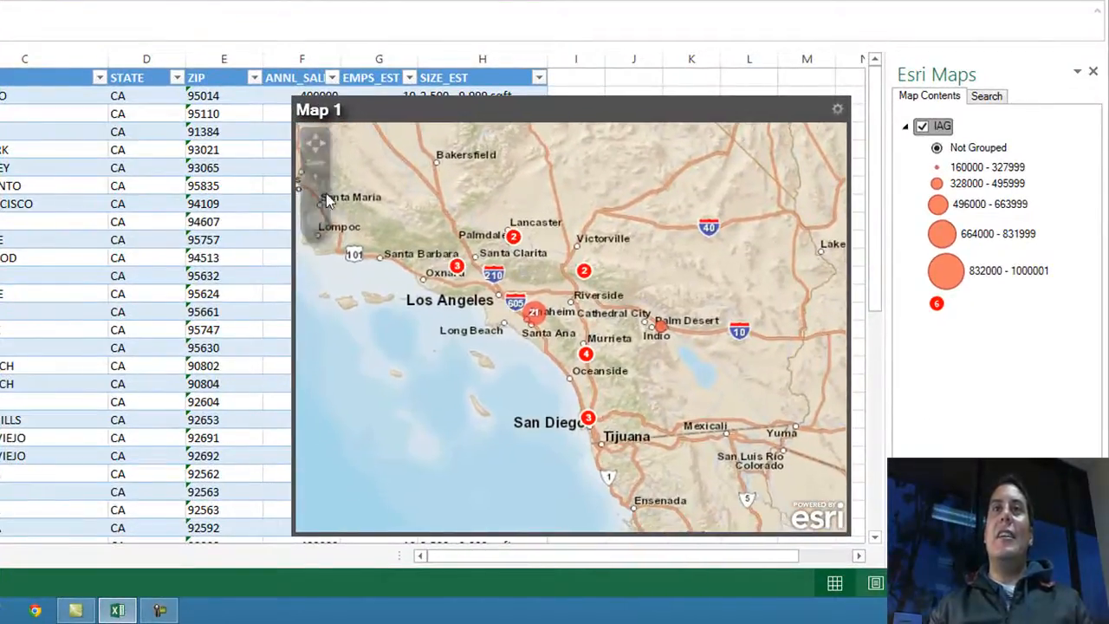
click(315, 176)
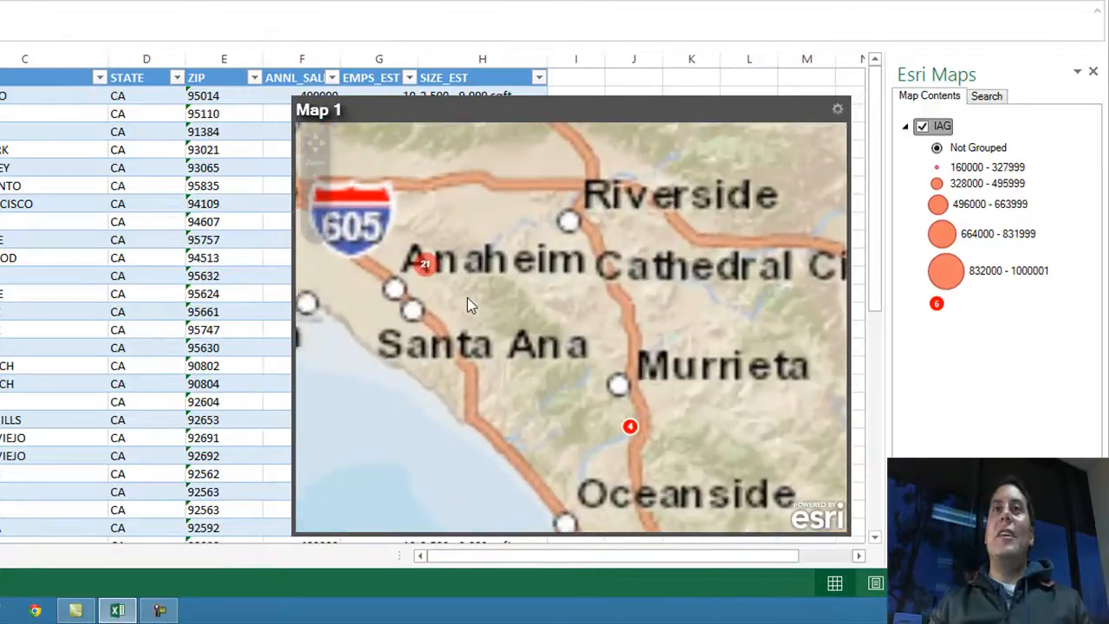
drag(469, 299, 716, 407)
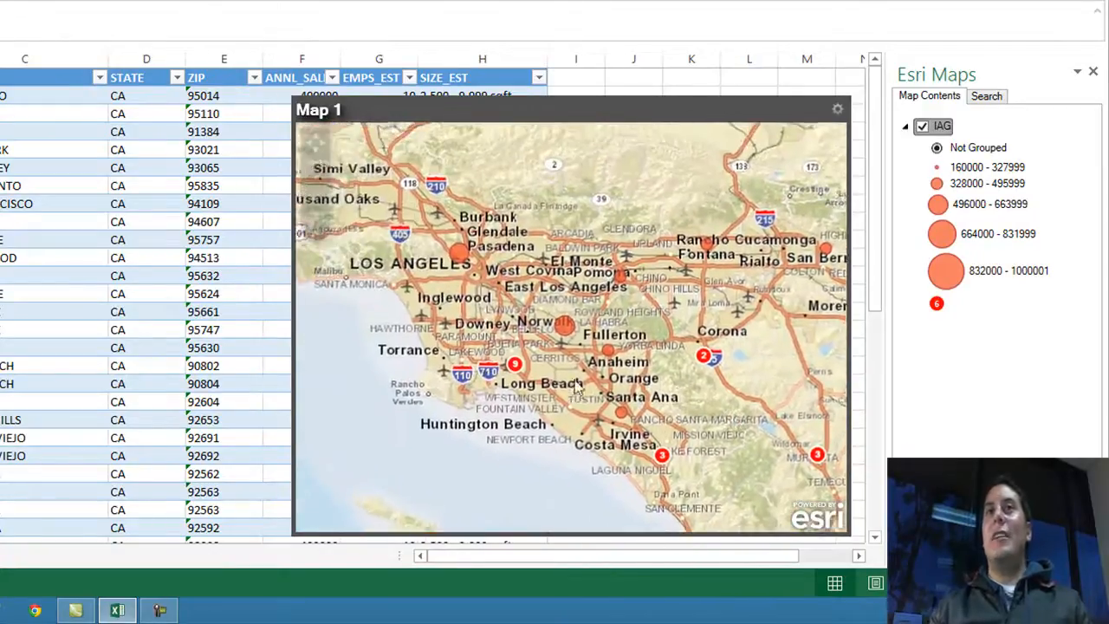
mouse_move(520, 365)
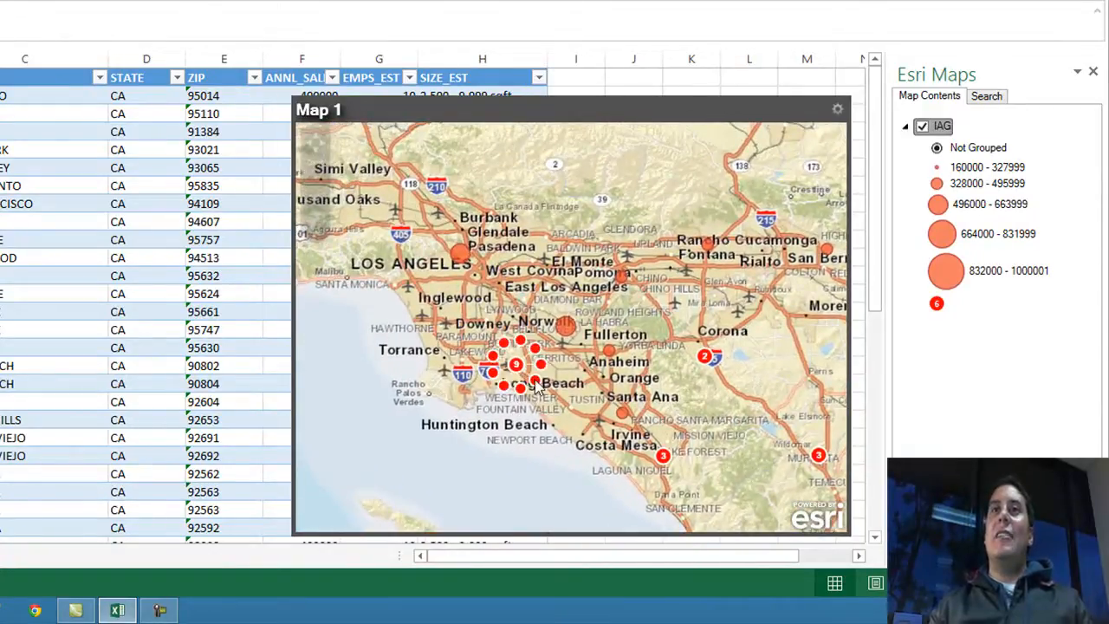
click(535, 382)
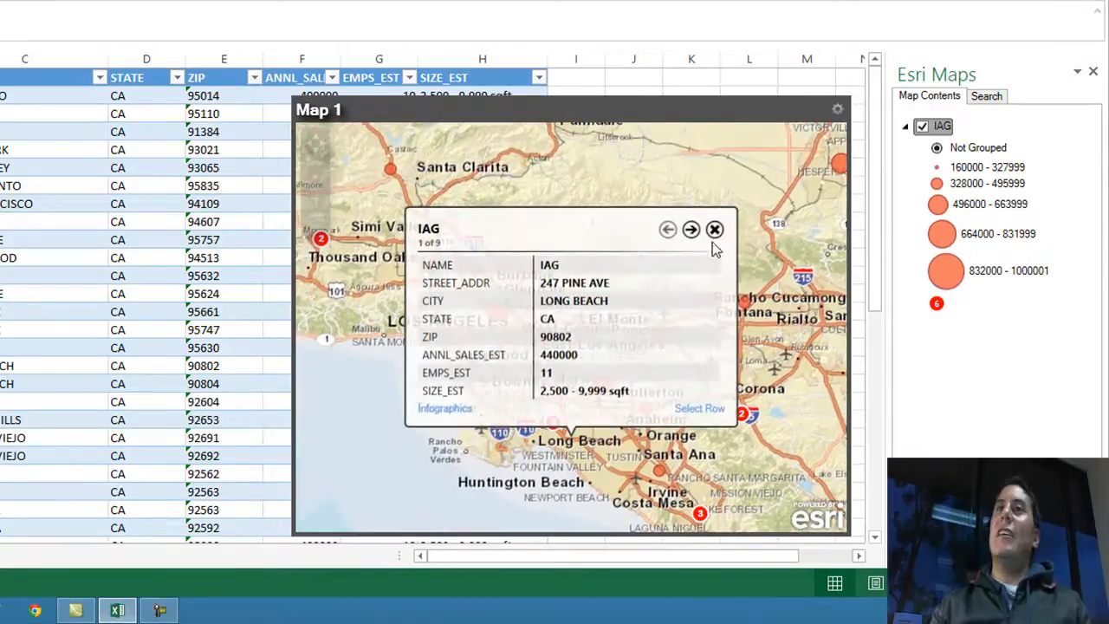
click(714, 229)
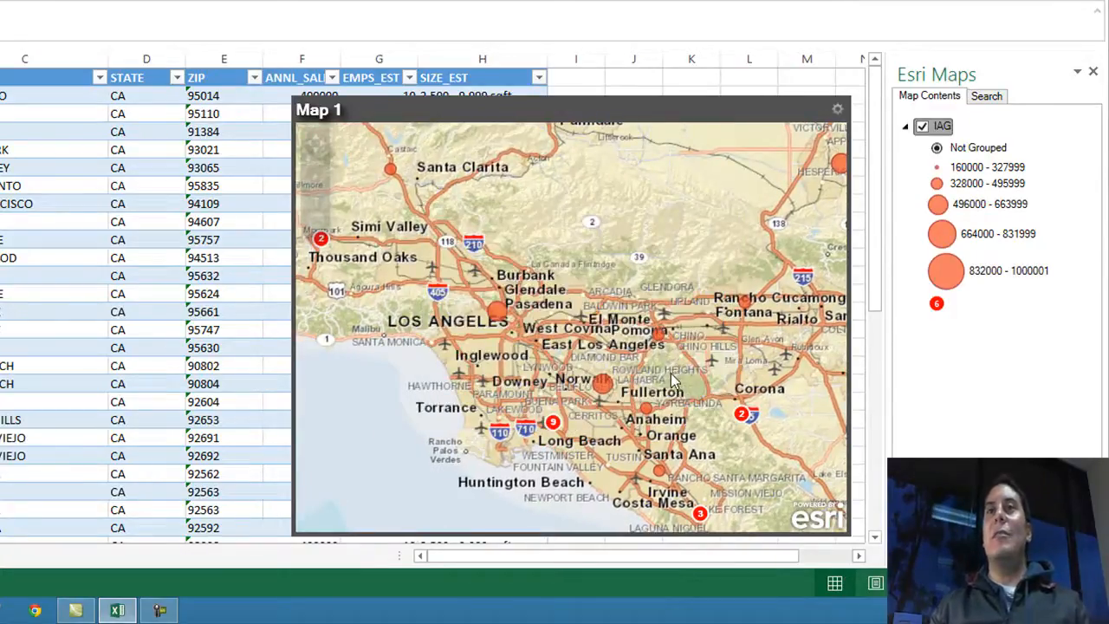
- Inspect the details of the single unclustered store in Los Angeles, and close its pop-up
drag(630, 394, 618, 364)
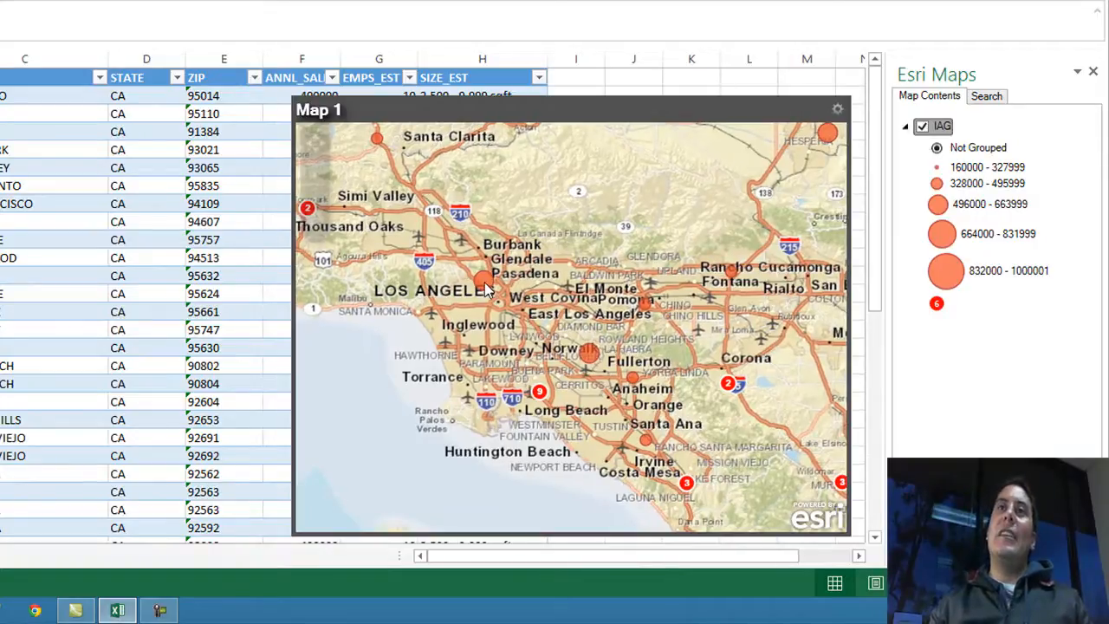
click(486, 286)
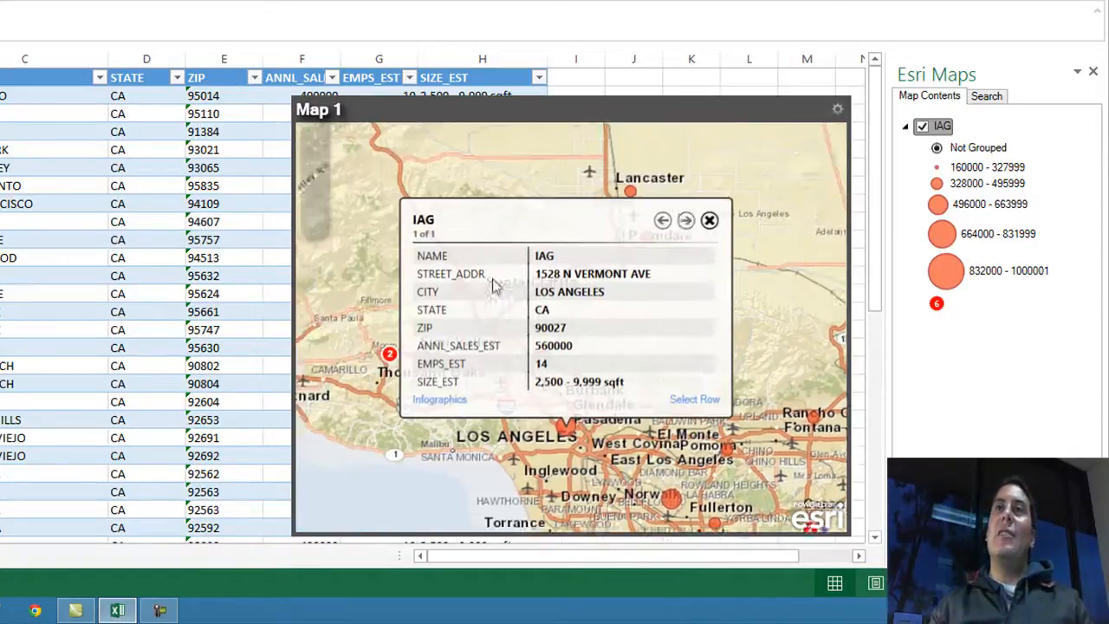
click(716, 228)
drag(655, 393, 585, 271)
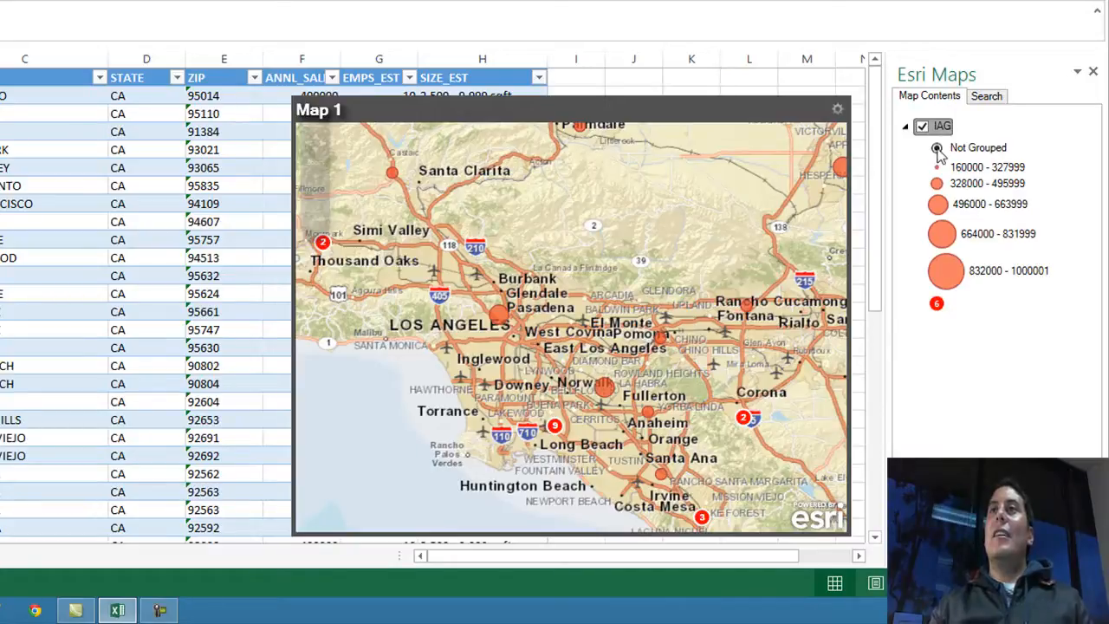
- Configure the IAG layer's clustering with a dark blue background color and a cluster radius of 50
right_click(945, 130)
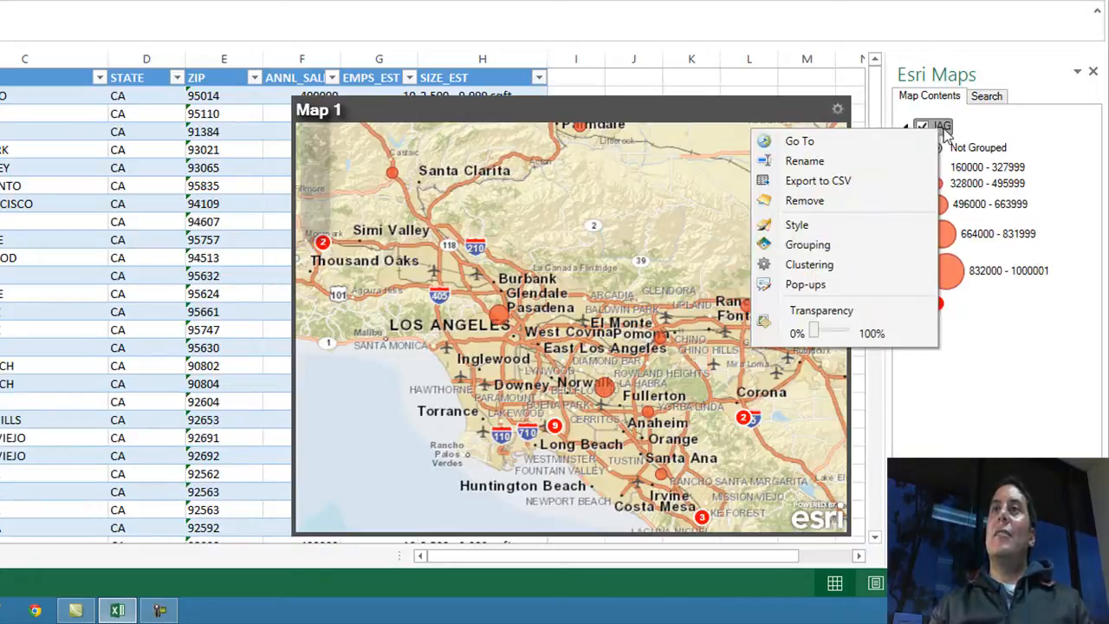
click(849, 267)
click(278, 139)
click(253, 176)
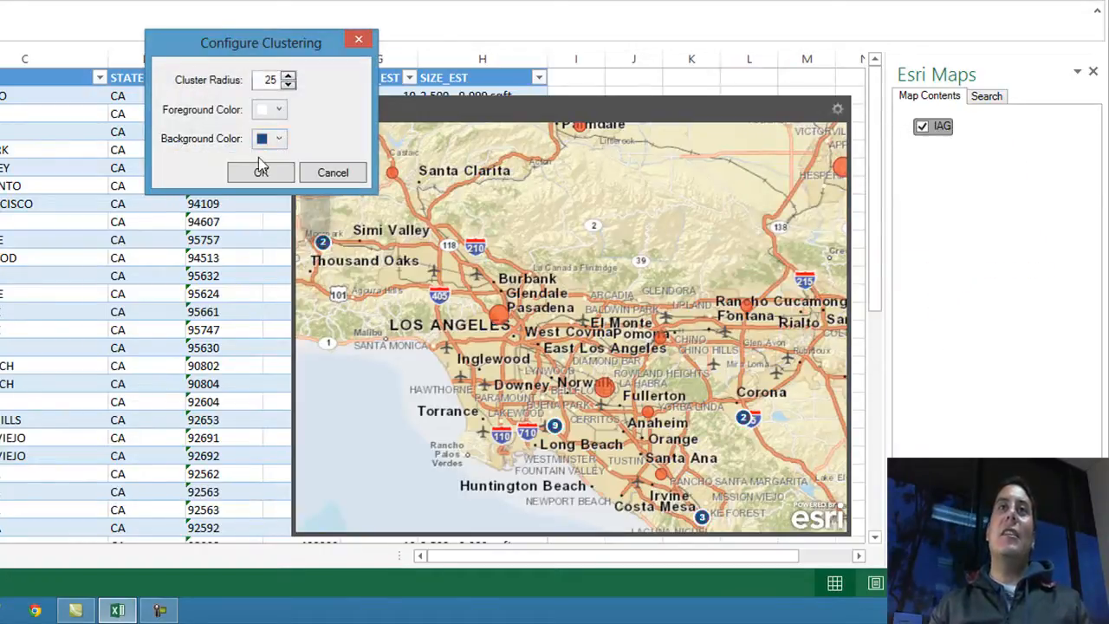
click(288, 85)
click(289, 77)
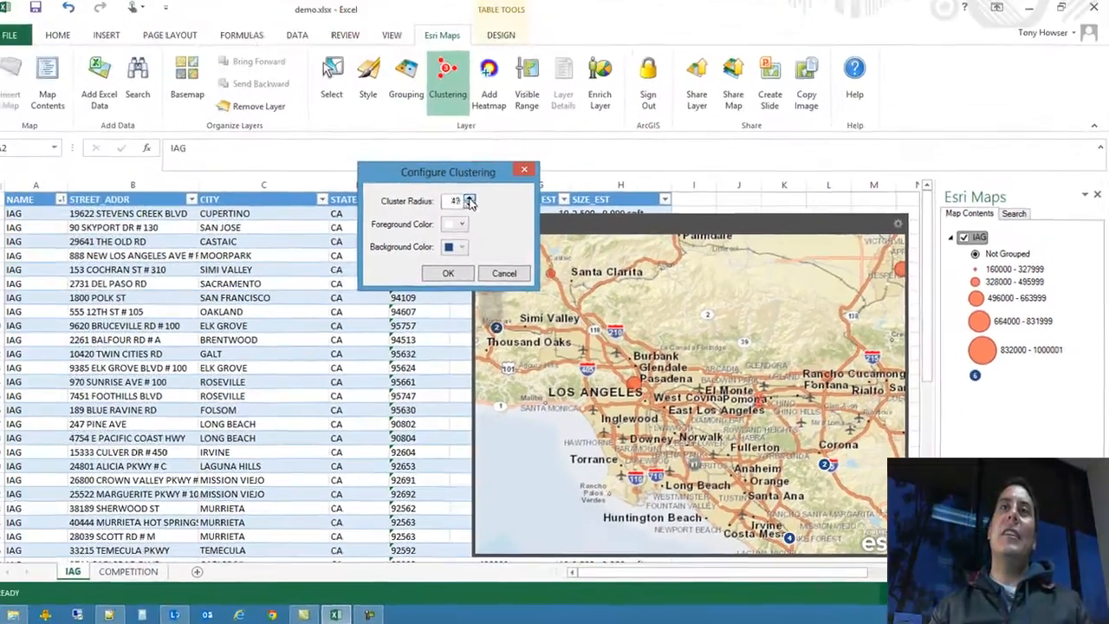
click(330, 105)
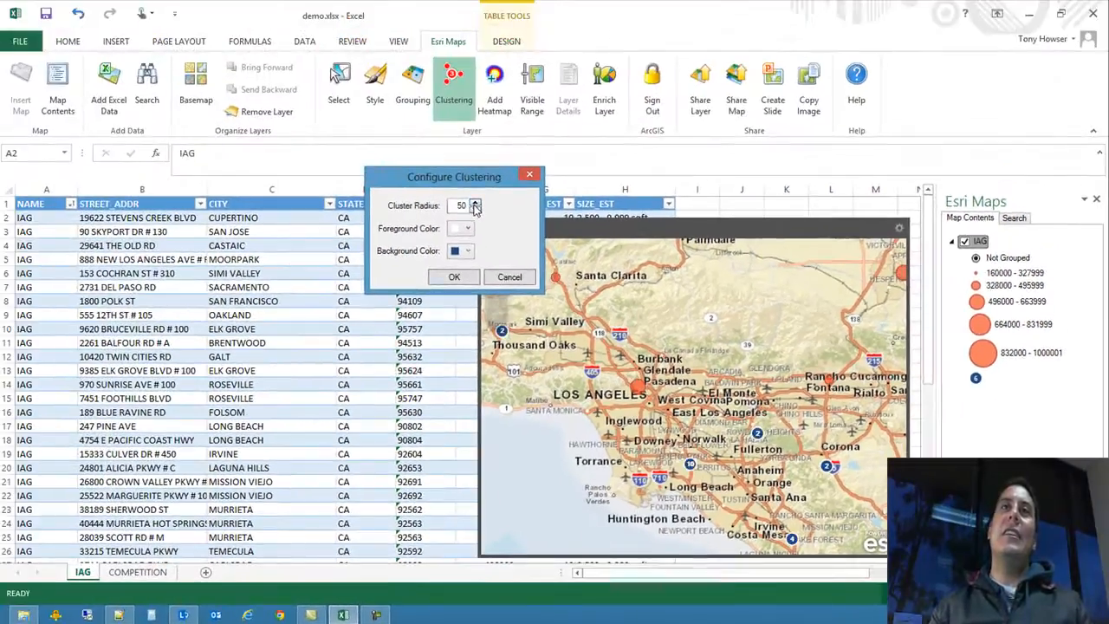
click(447, 277)
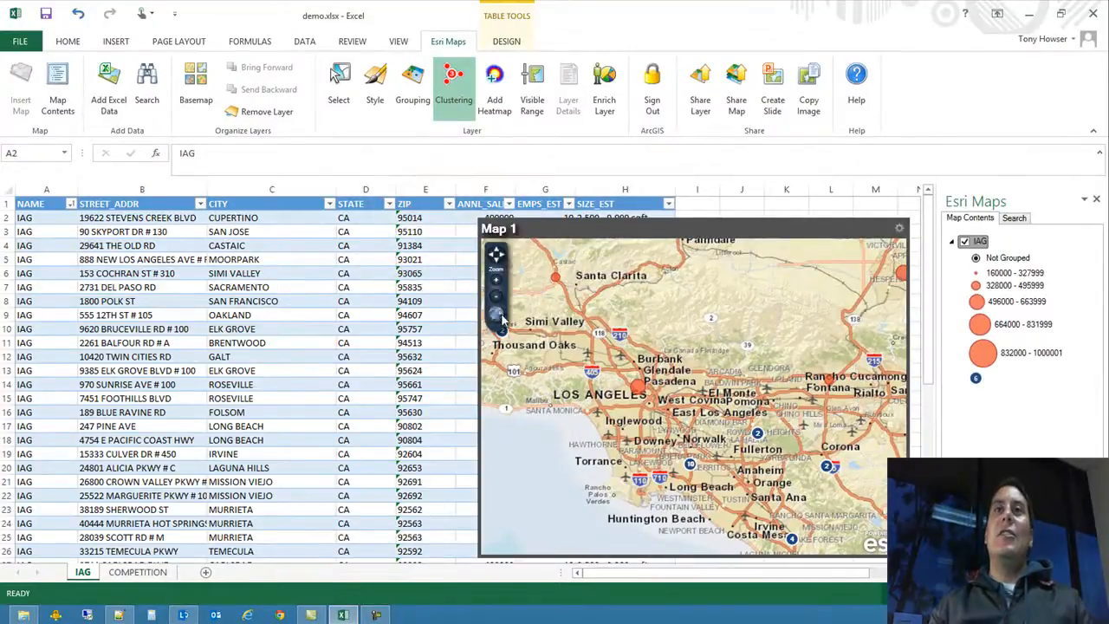
- Change the map's basemap to Light Gray Canvas
click(495, 299)
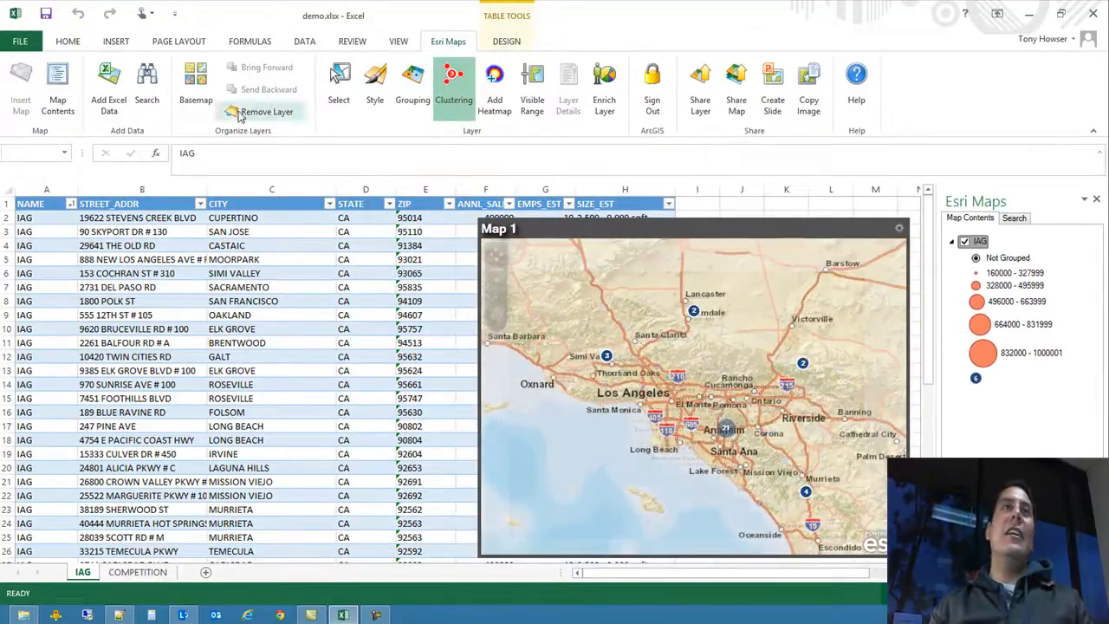
click(198, 85)
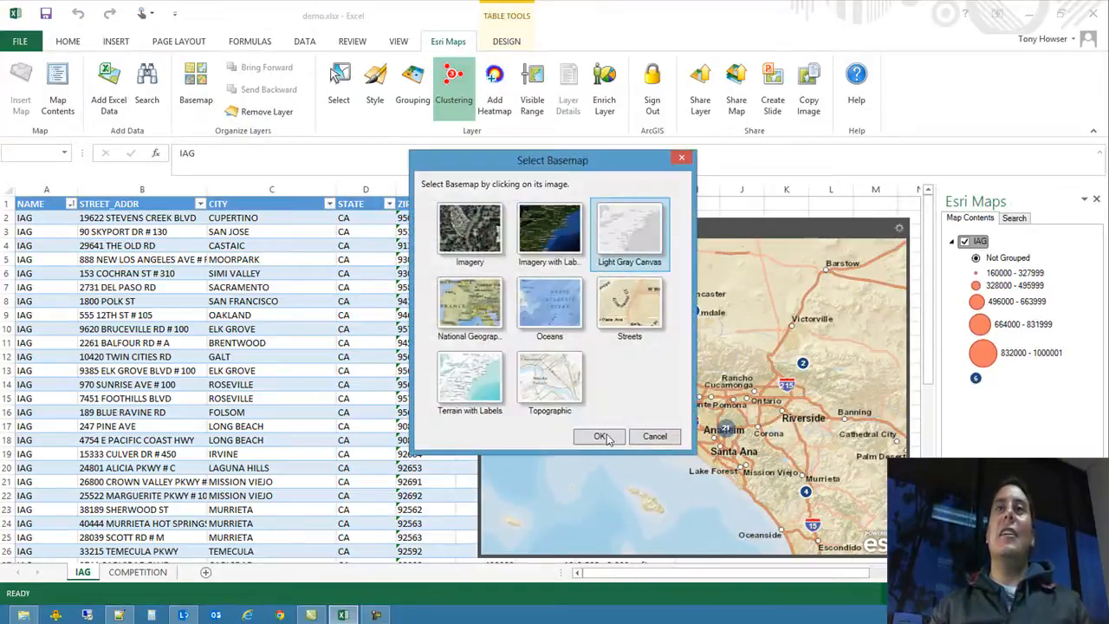
click(606, 436)
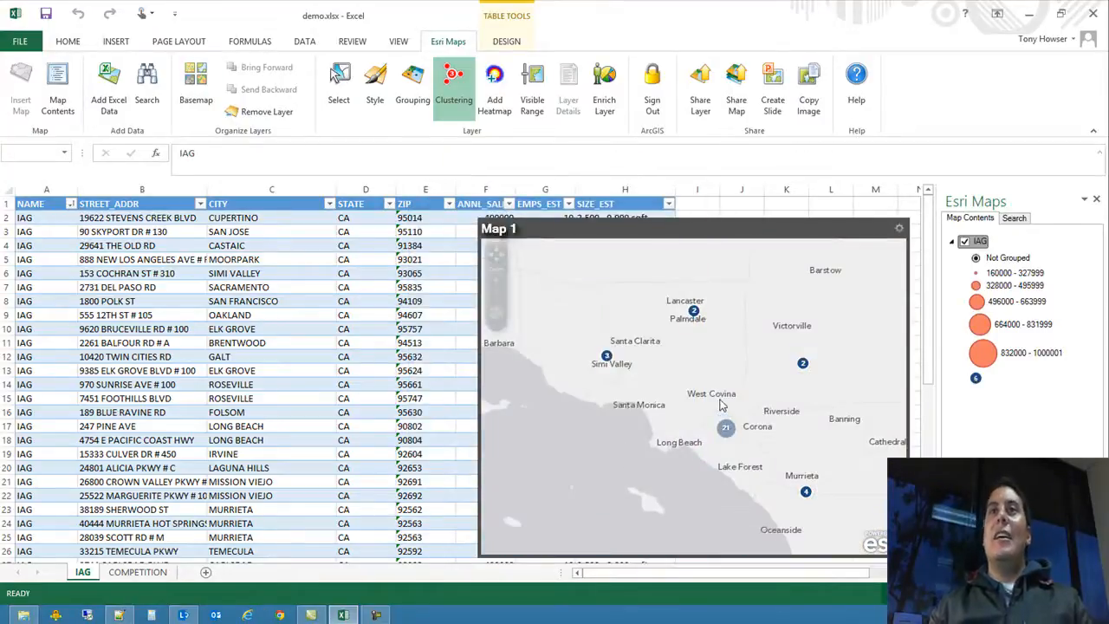
- Try a cluster radius of 11 on the IAG layer, discard the setting, and turn the layer's clustering off
click(498, 298)
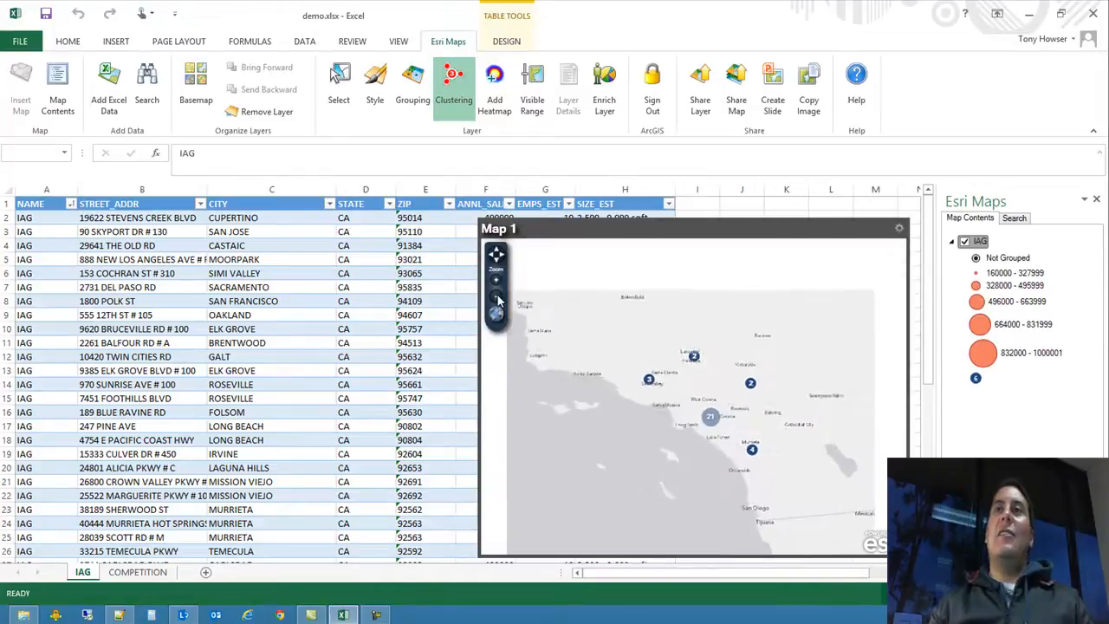
click(498, 299)
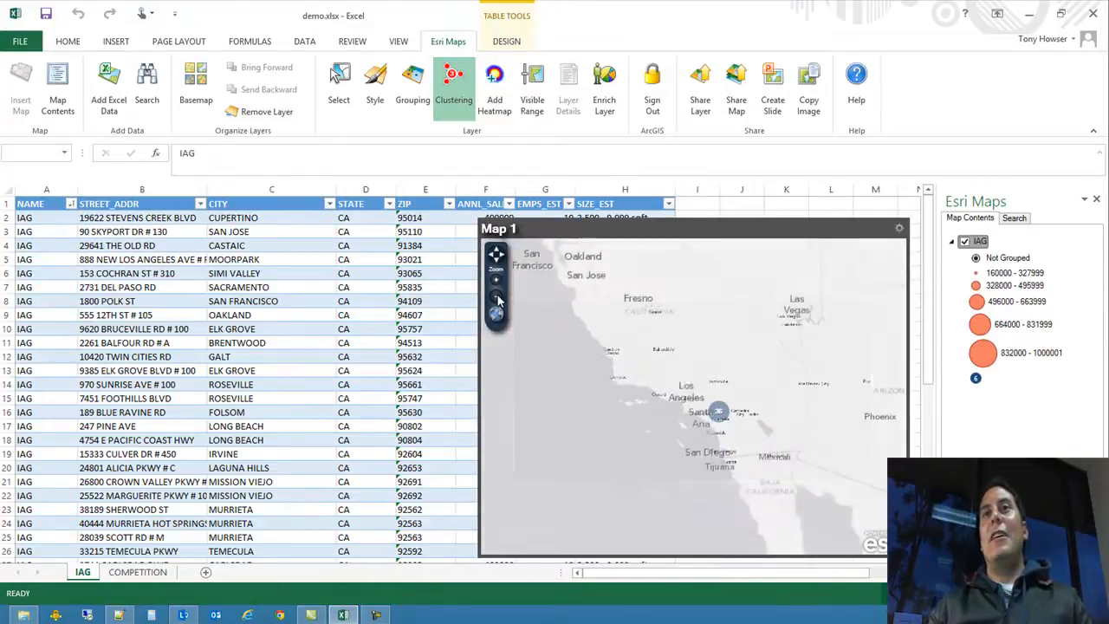
click(497, 298)
click(497, 299)
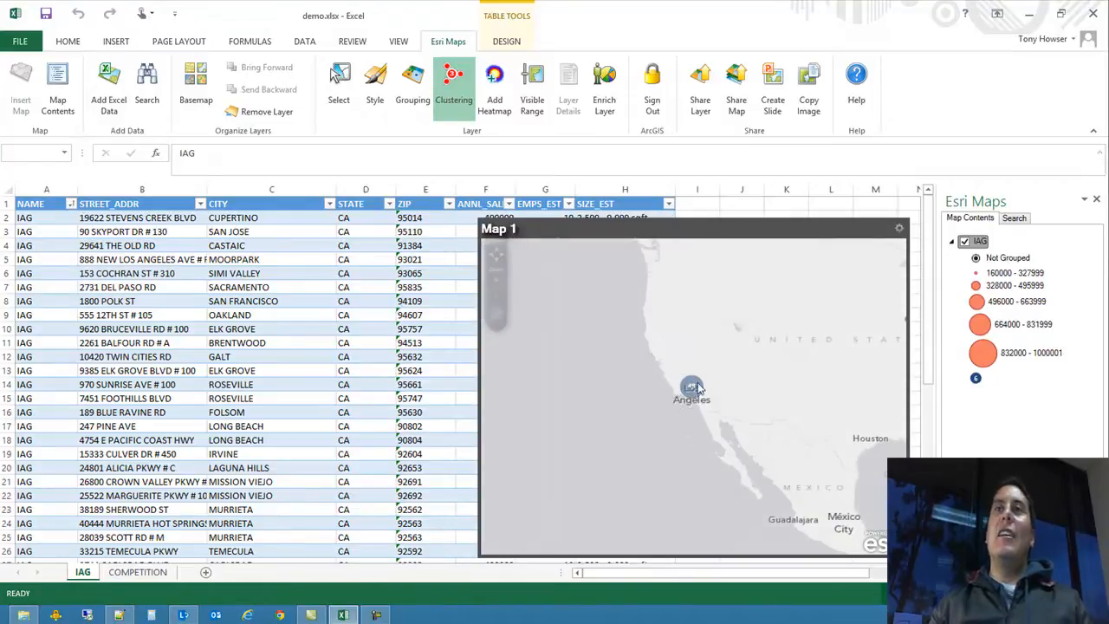
right_click(979, 245)
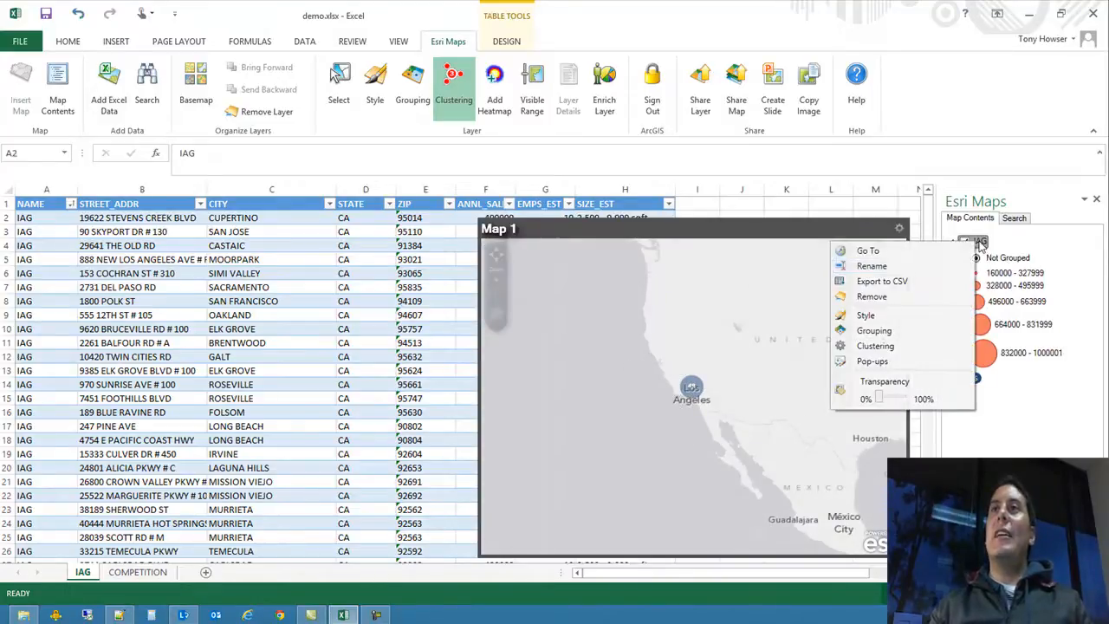
click(924, 349)
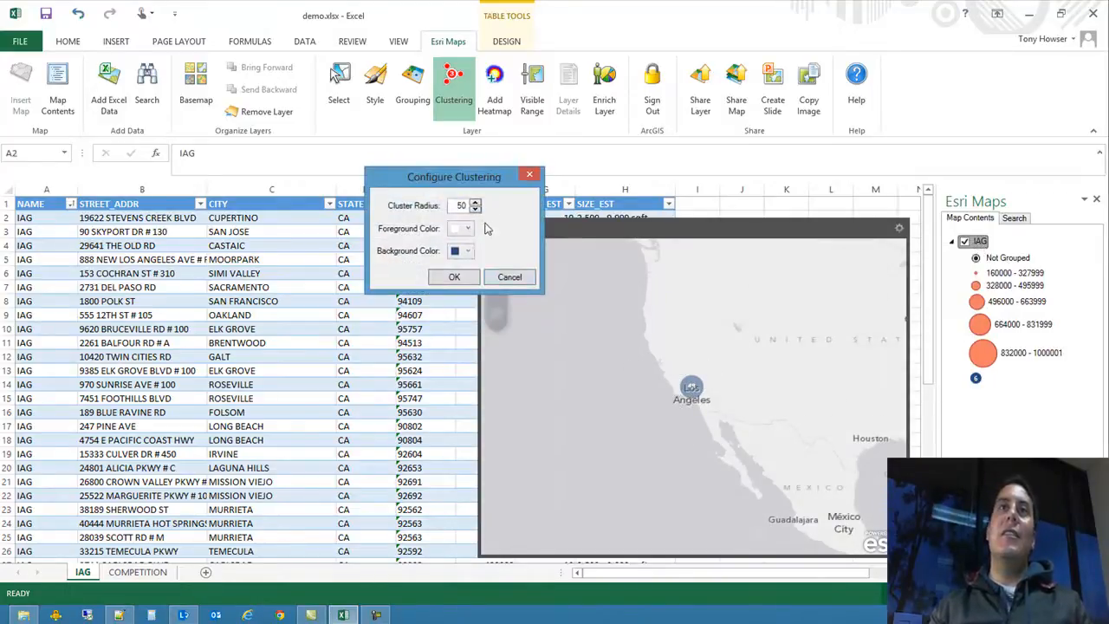
click(474, 208)
drag(475, 209, 475, 208)
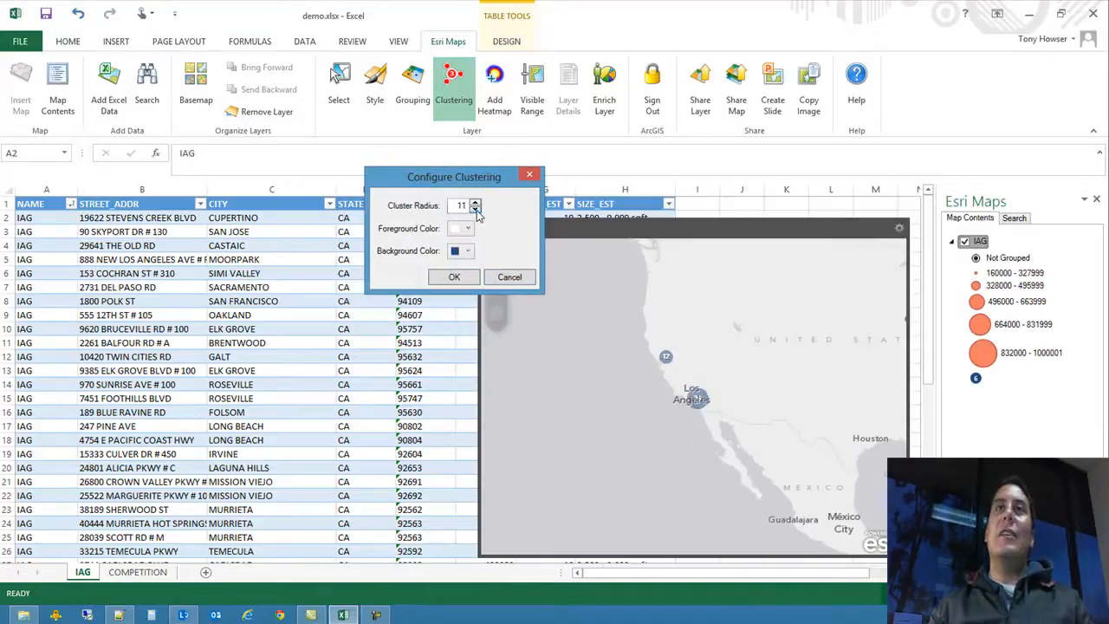
click(512, 277)
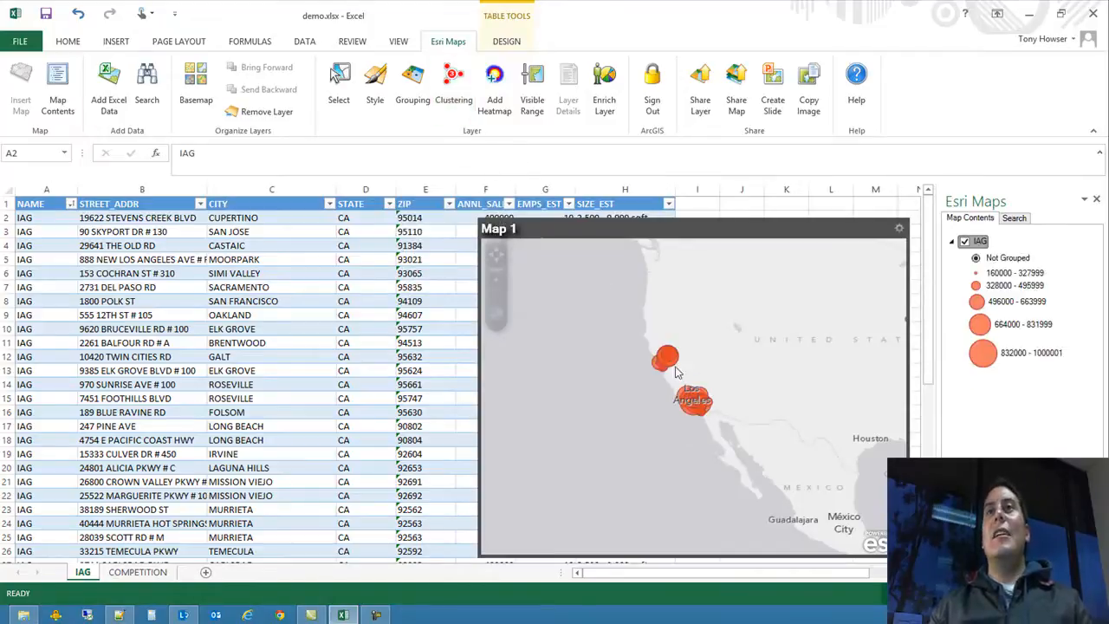
- Restyle the IAG layer's graduated symbols with the orange-red round-headed pin from the Standard icons
click(496, 282)
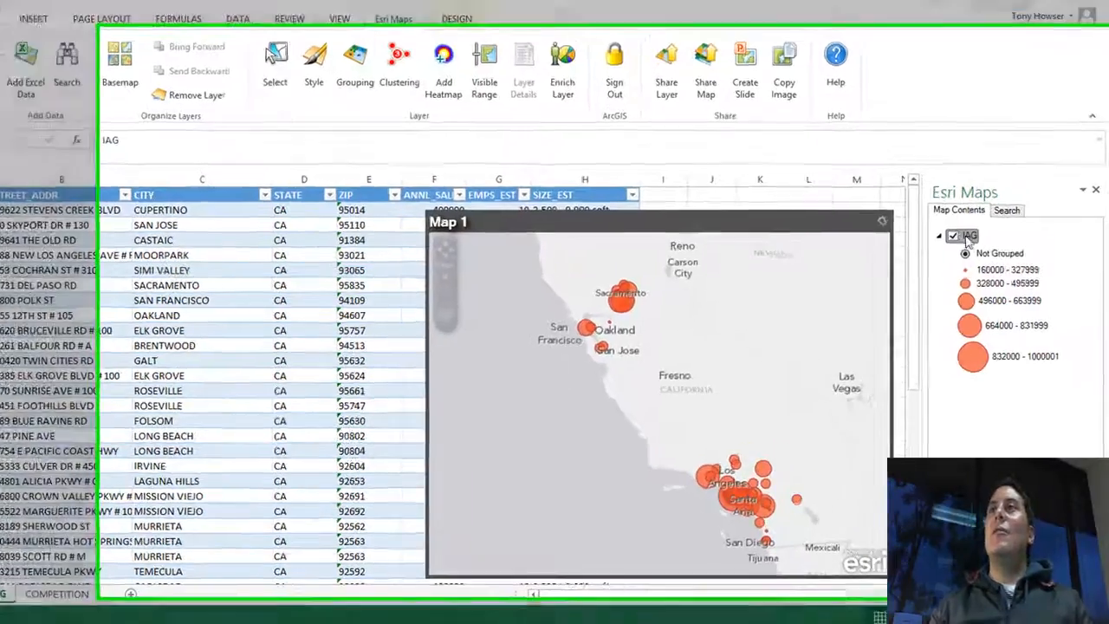
right_click(979, 242)
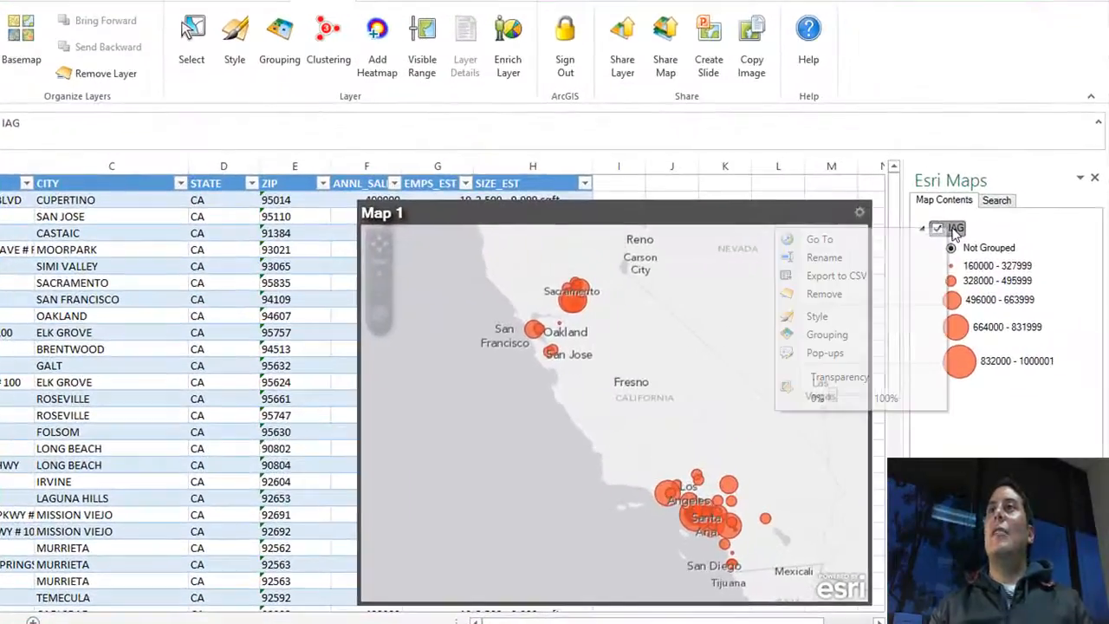
click(878, 317)
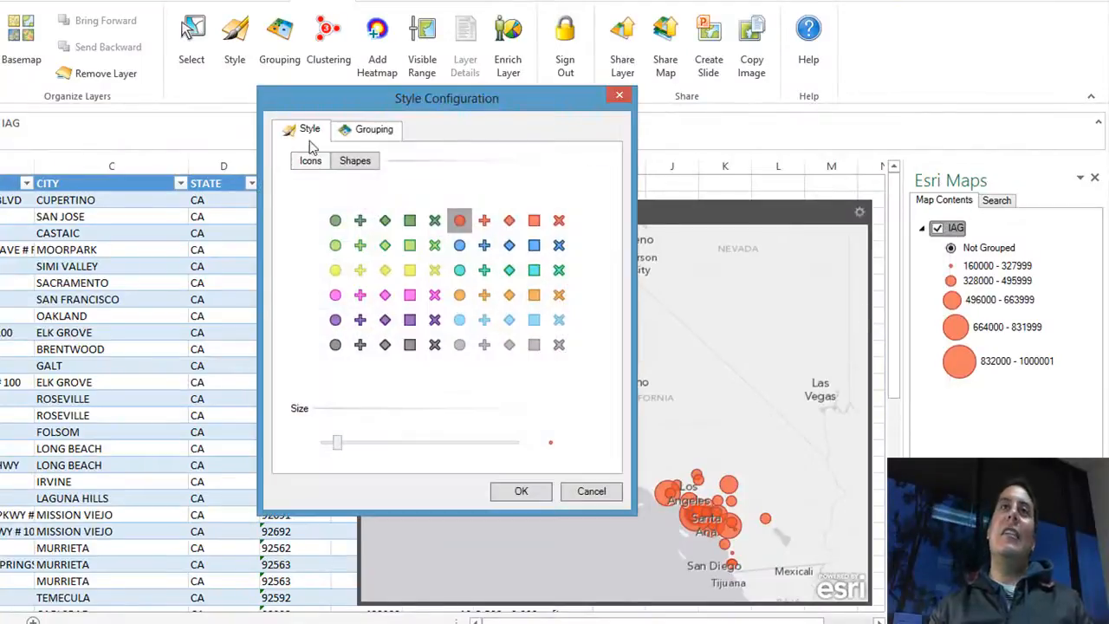
click(310, 161)
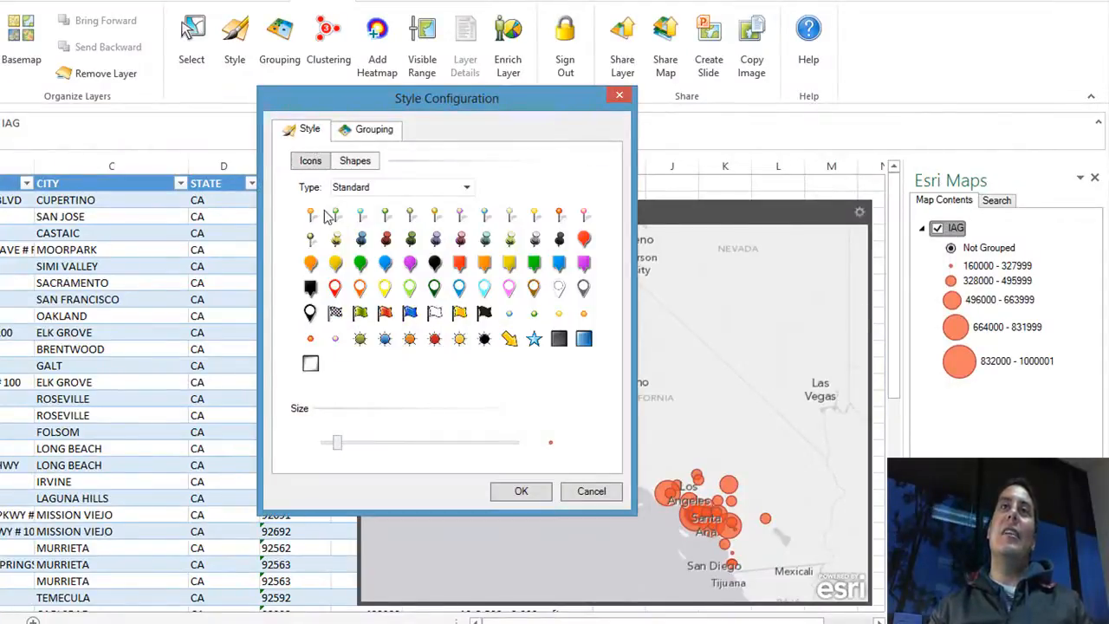
click(559, 215)
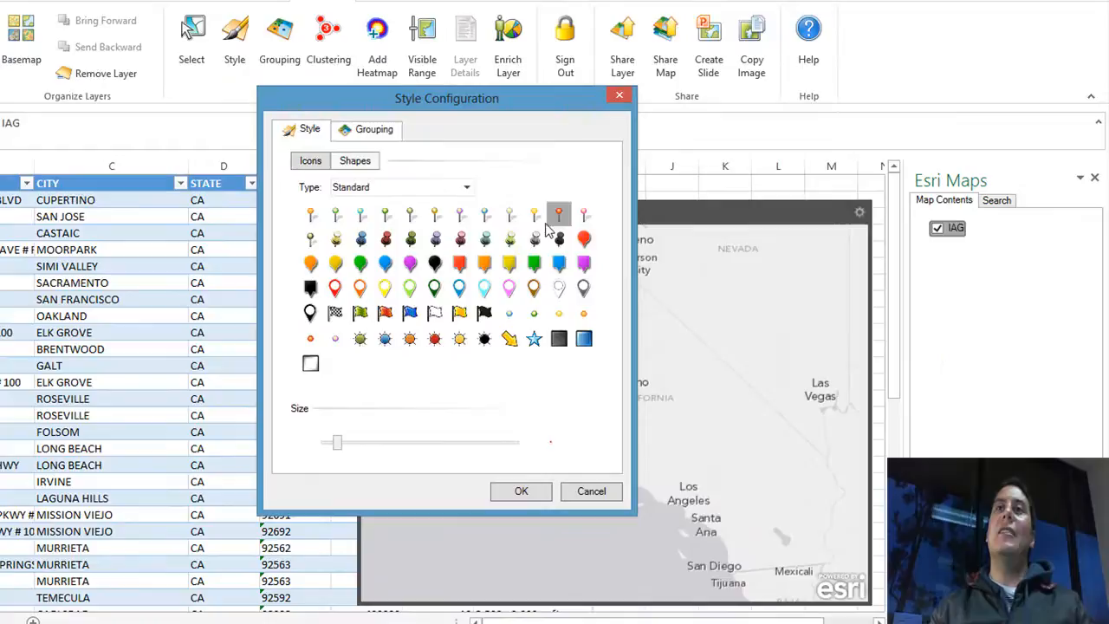
click(521, 490)
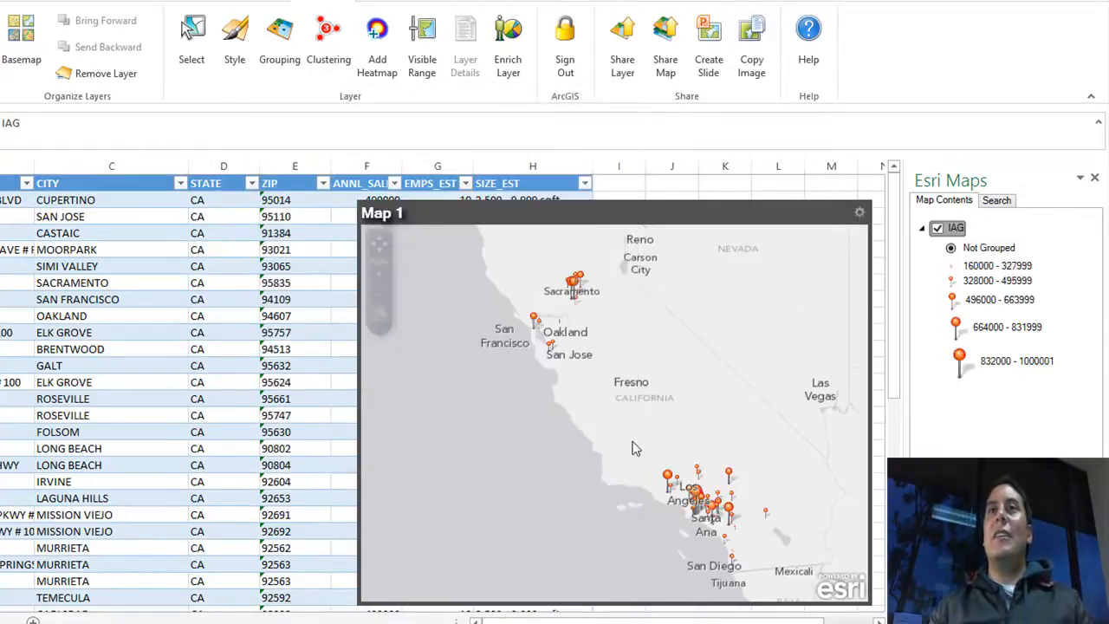
- Add a heat map of the IAG layer and send it behind the store pins
drag(651, 498, 626, 487)
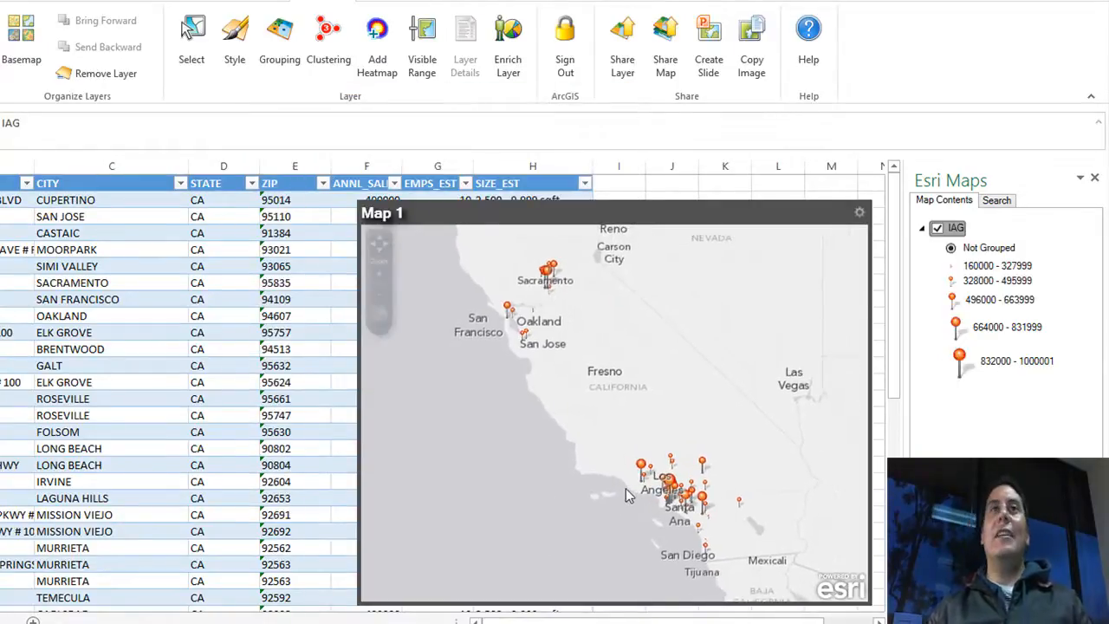
click(377, 48)
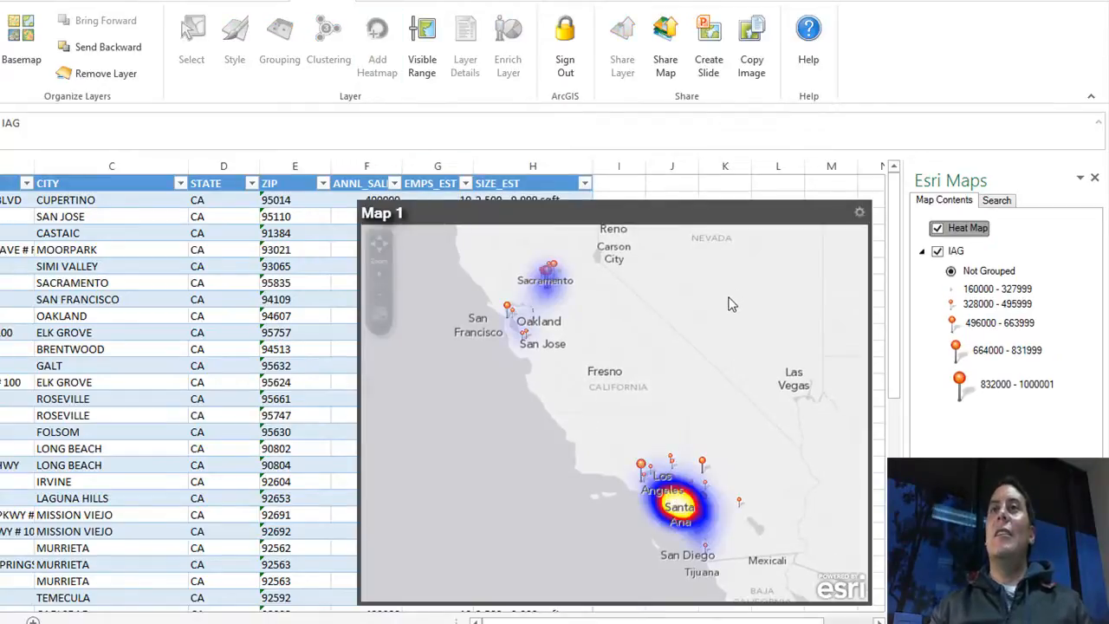
click(115, 52)
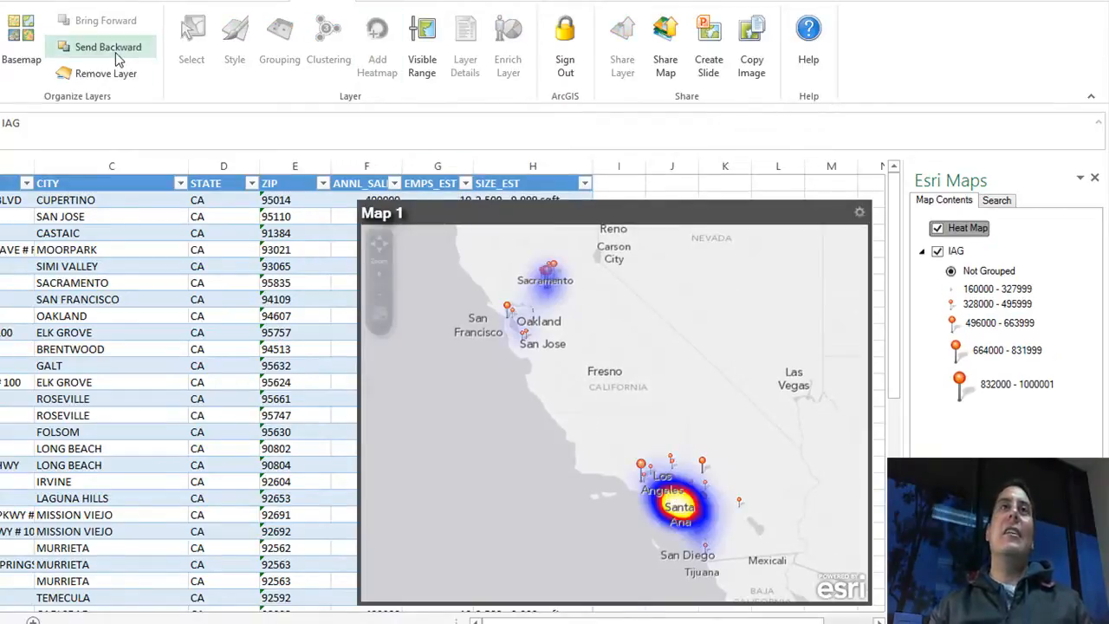
- Hide the IAG layer, examine the heat map around Los Angeles at several scales, and show the layer again
mouse_move(724, 458)
mouse_down()
mouse_move(731, 451)
mouse_move(705, 448)
mouse_up()
click(937, 228)
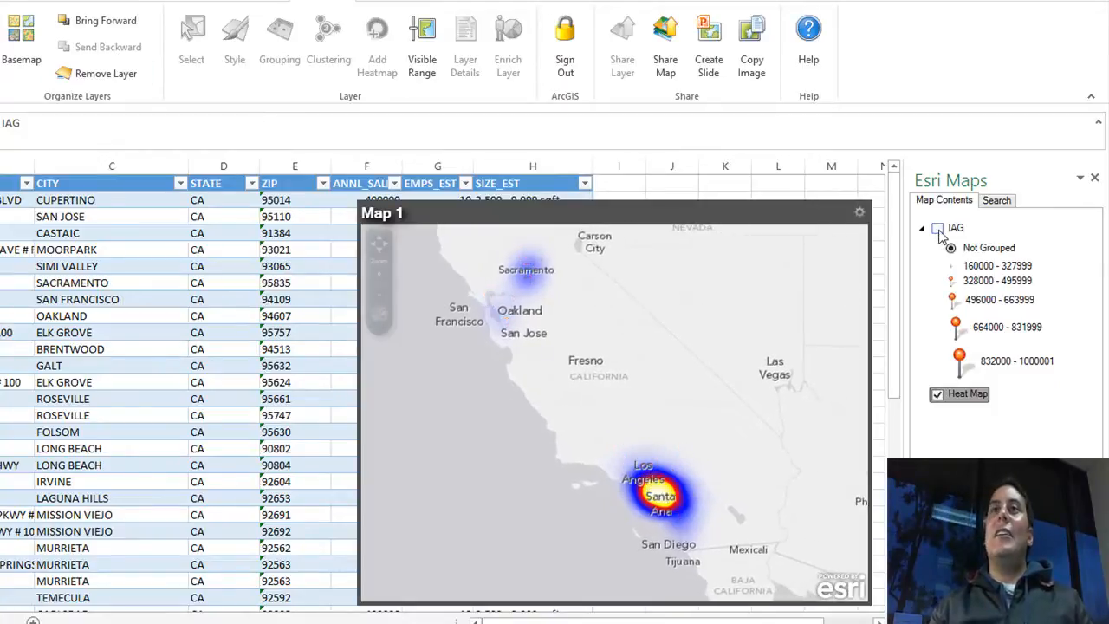
drag(693, 411, 692, 403)
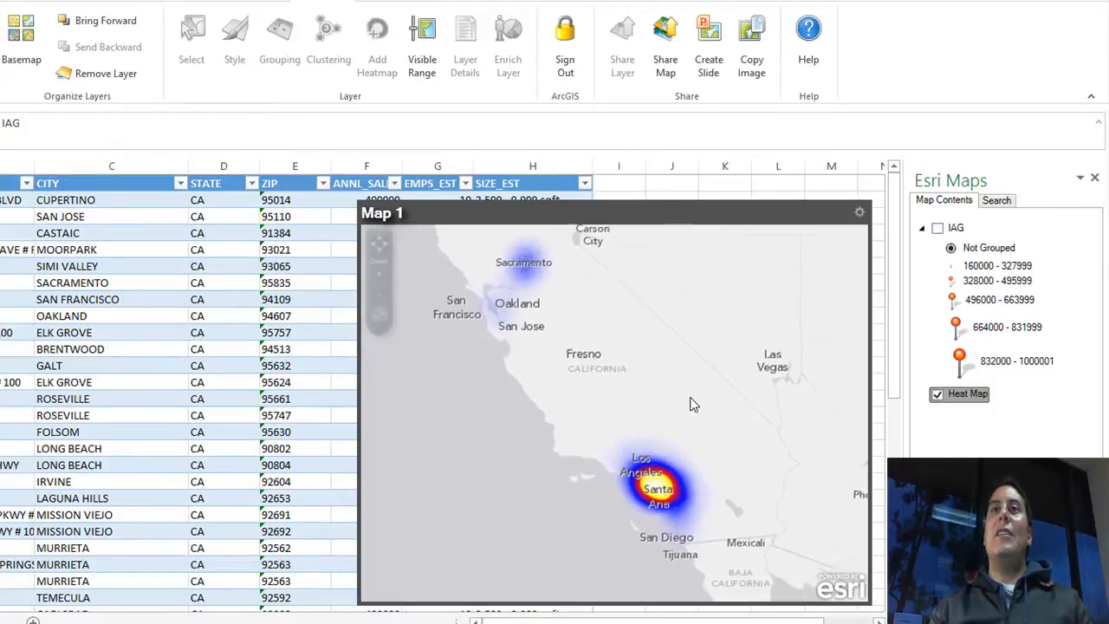
click(378, 274)
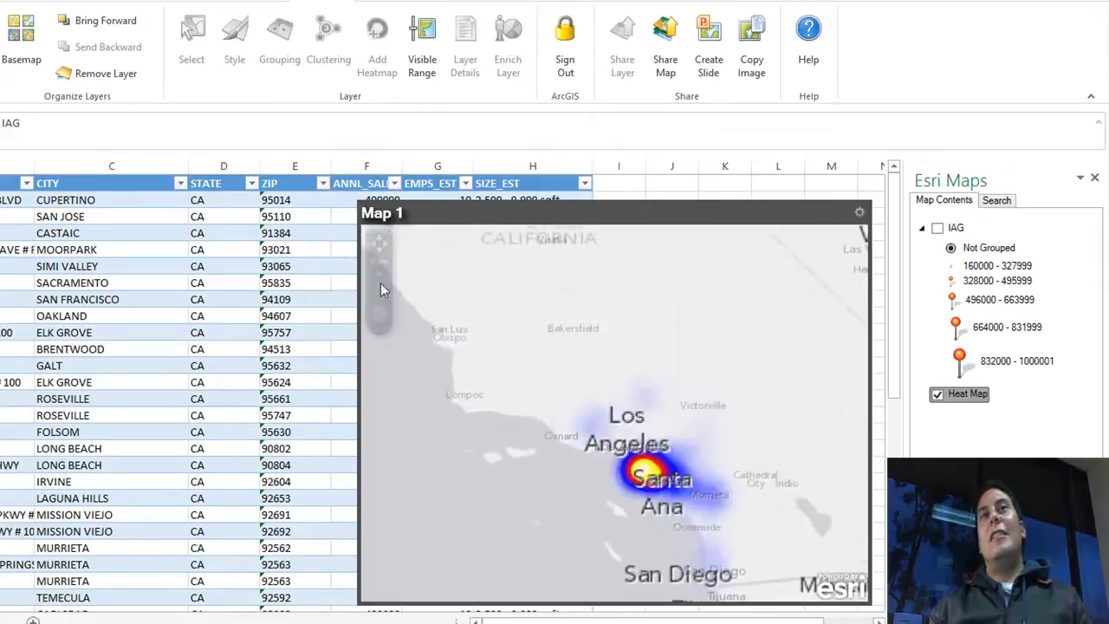
click(378, 295)
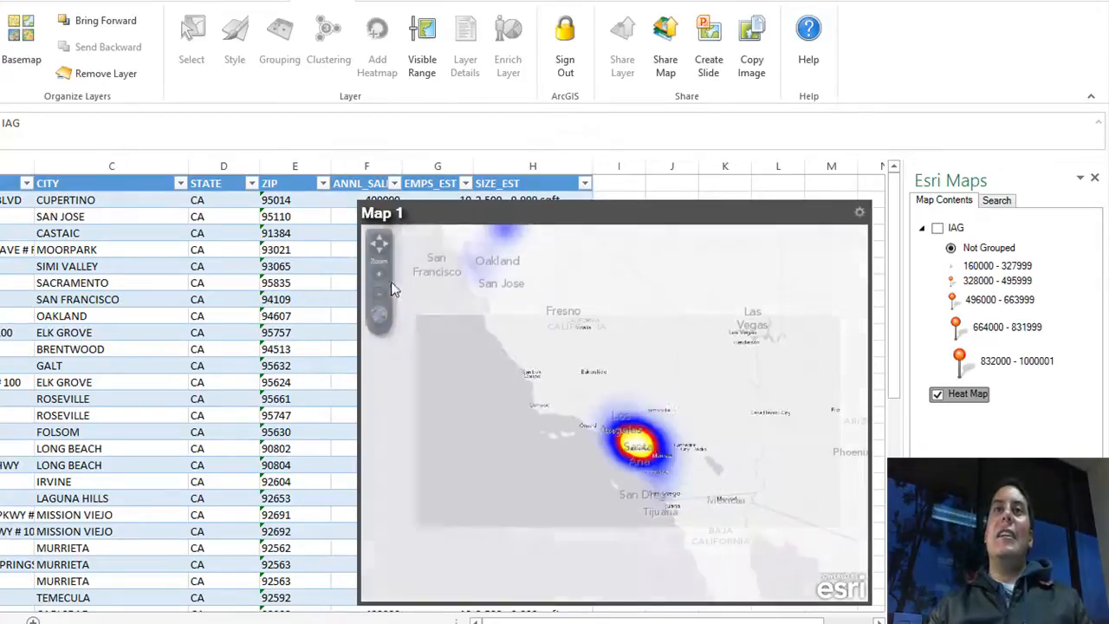
drag(532, 396, 476, 315)
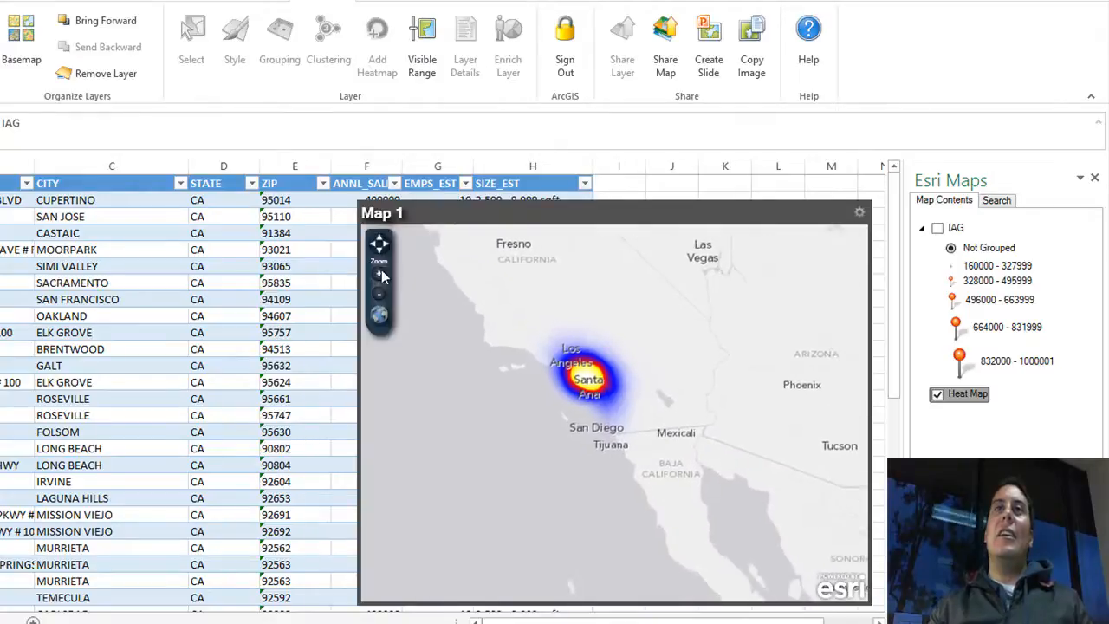
click(378, 274)
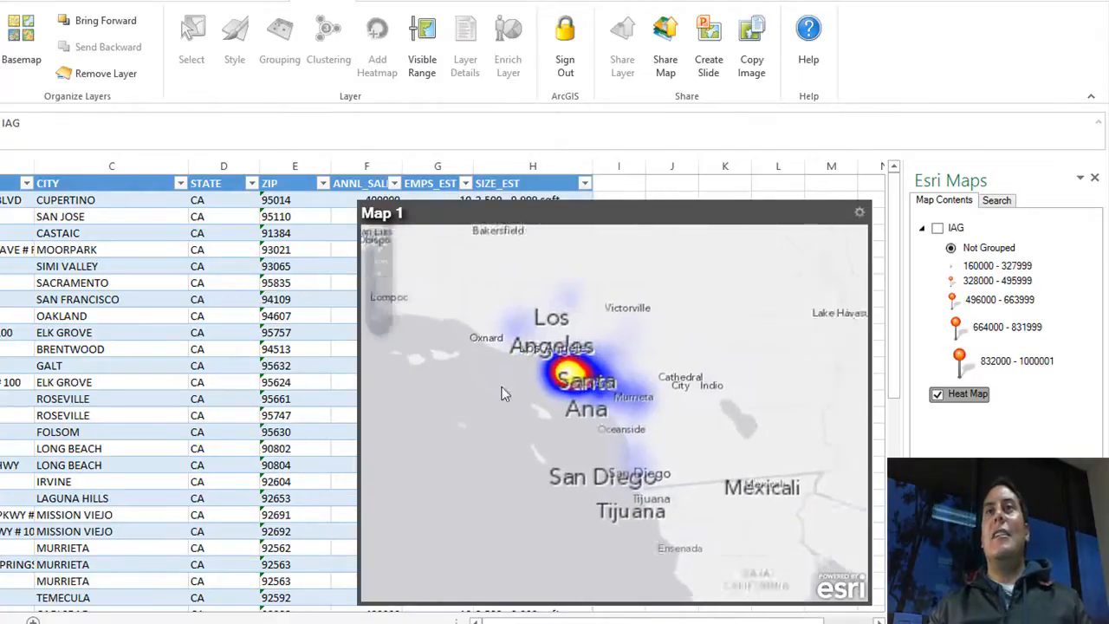
click(378, 275)
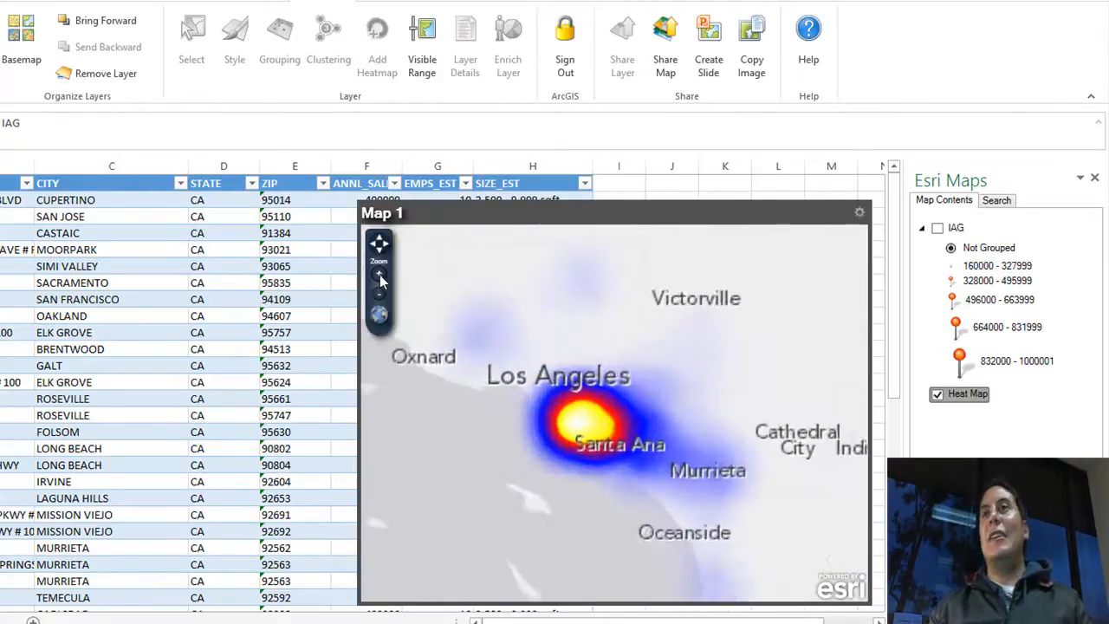
click(937, 229)
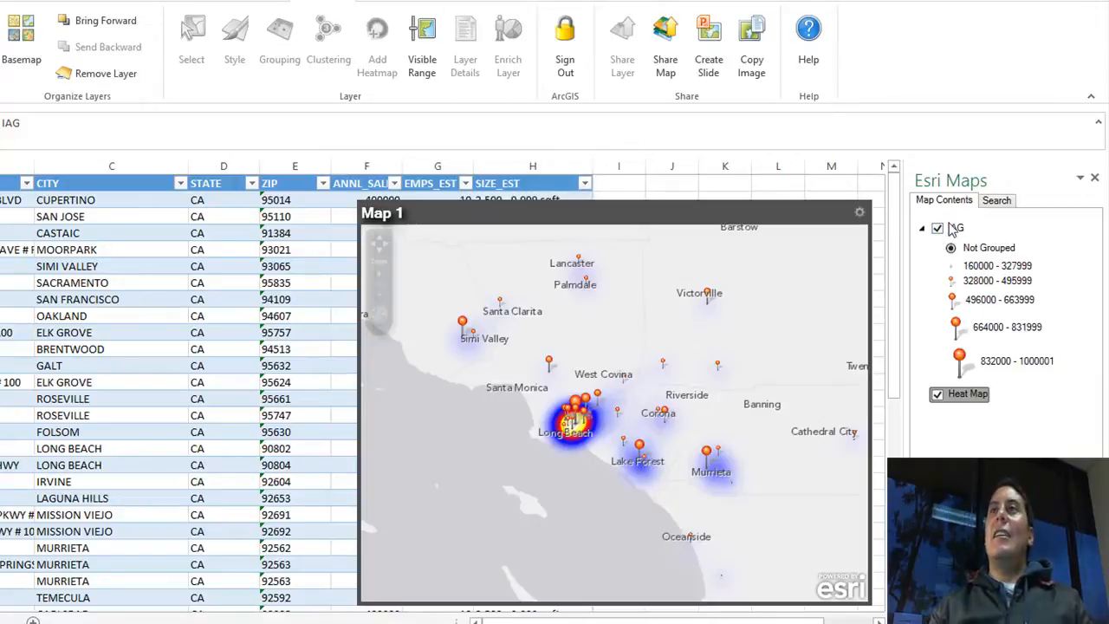
- Configure the heat map with the white-pink-yellow color scheme and an intensity slightly below the middle of its range
right_click(954, 230)
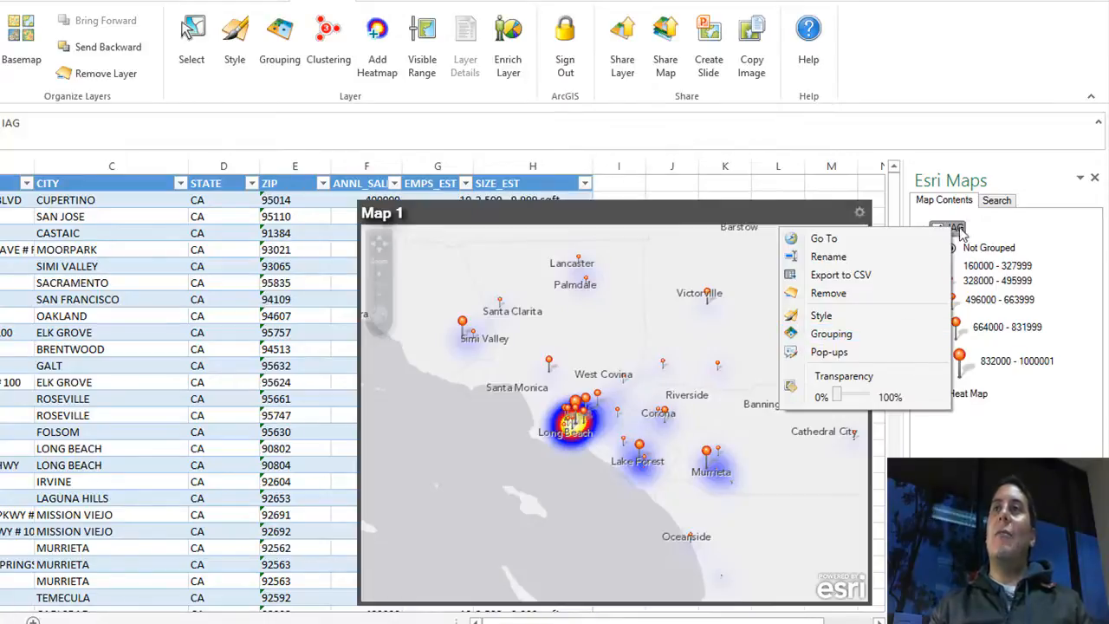
right_click(984, 401)
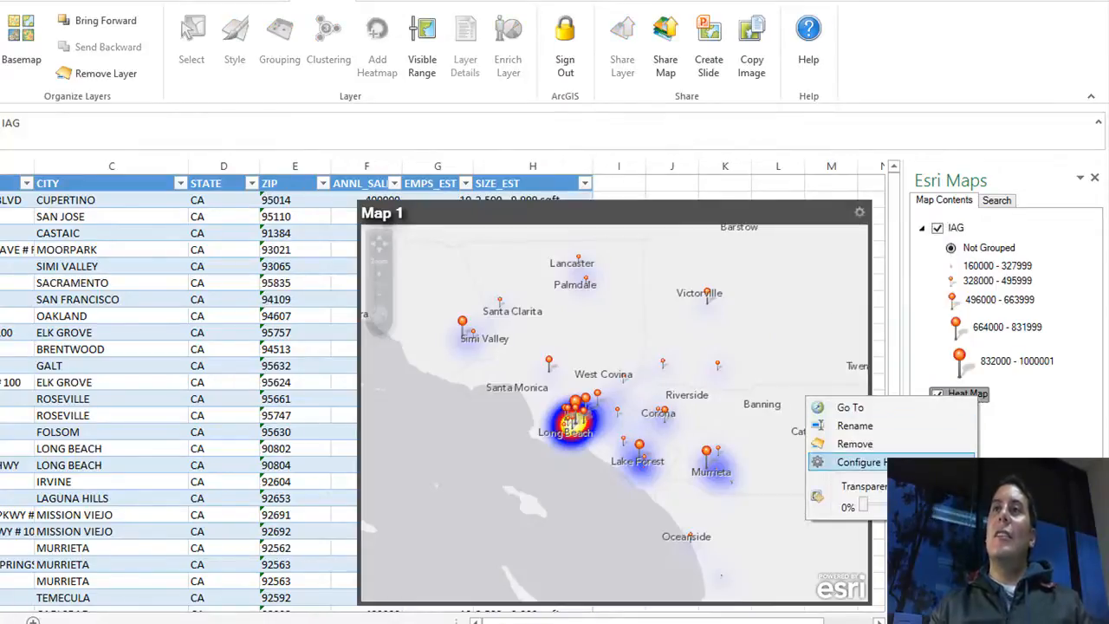
click(840, 460)
click(449, 191)
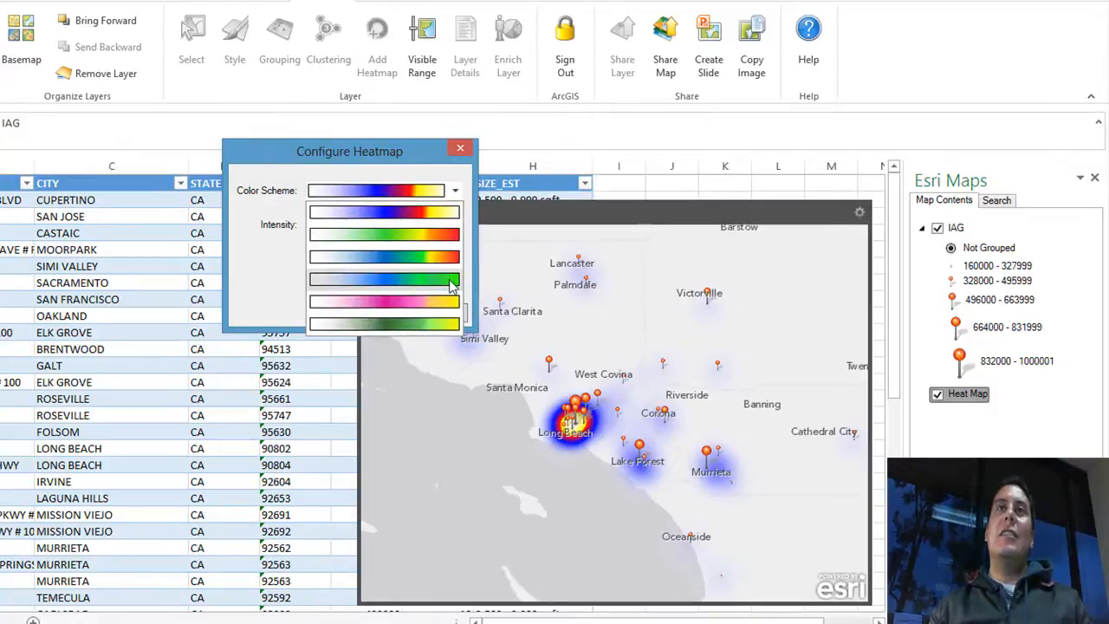
click(440, 302)
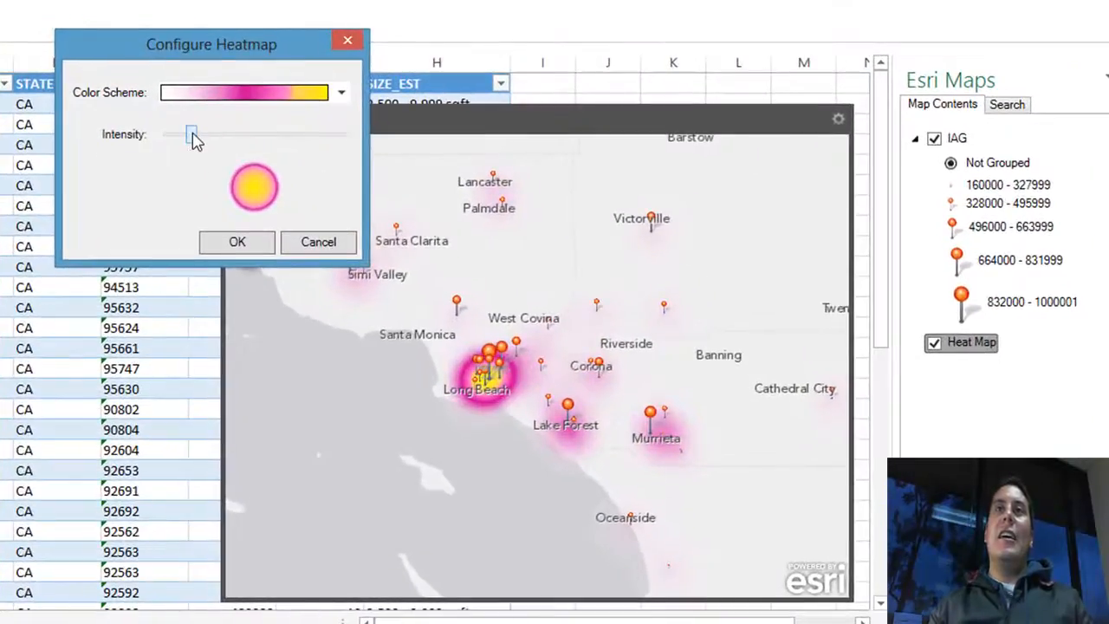
drag(194, 141, 239, 141)
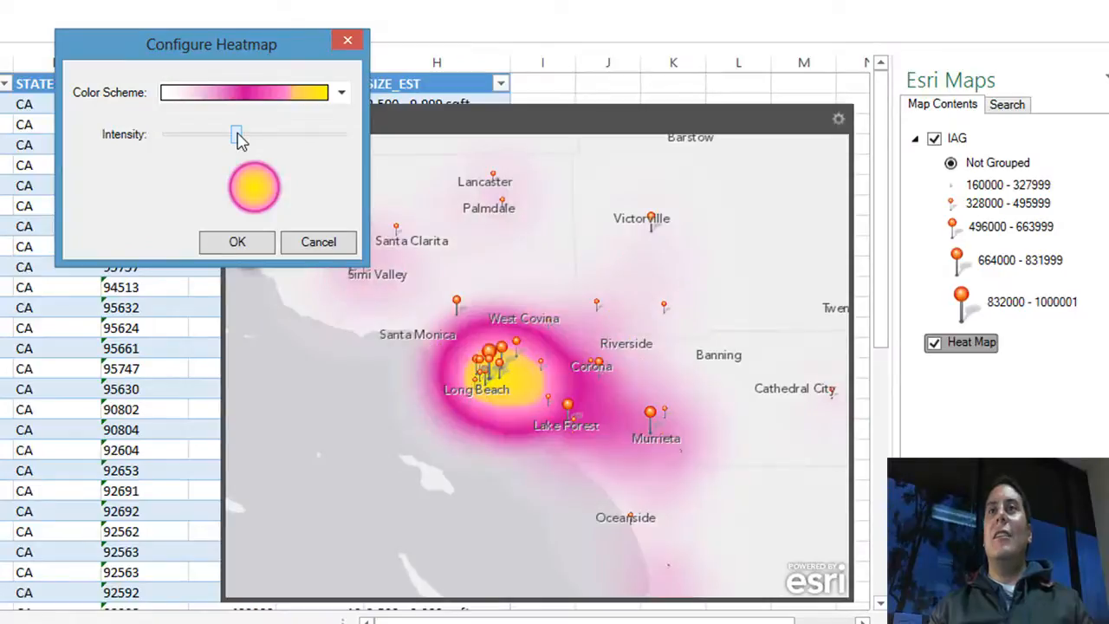
click(243, 242)
- Compare the heat map with the IAG pins hidden and shown, and examine the hot spots across California
click(934, 140)
click(934, 140)
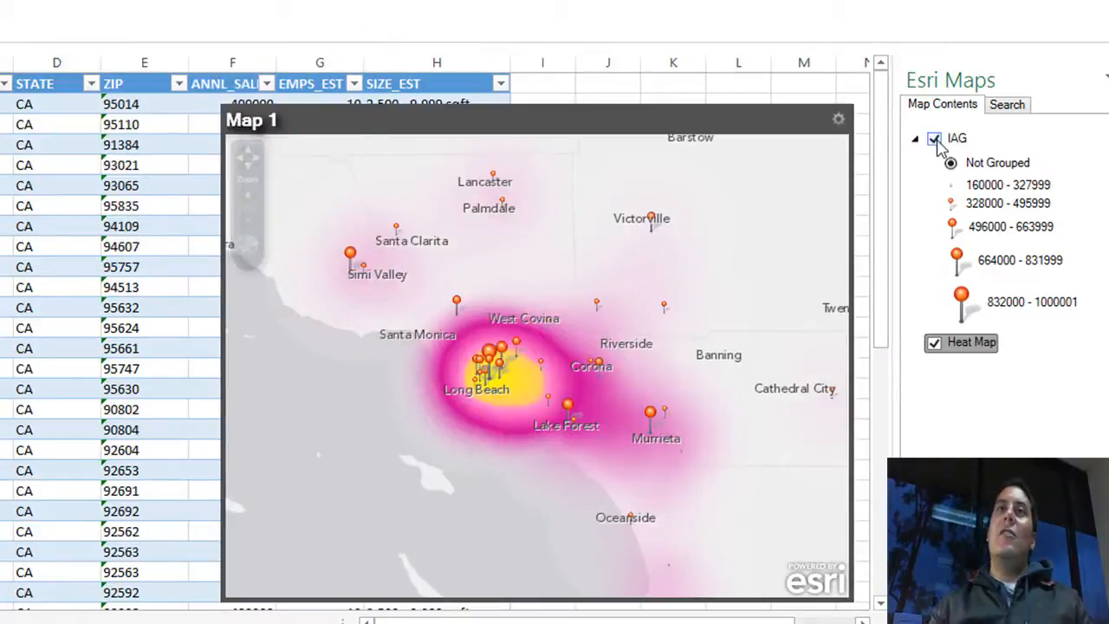
click(249, 220)
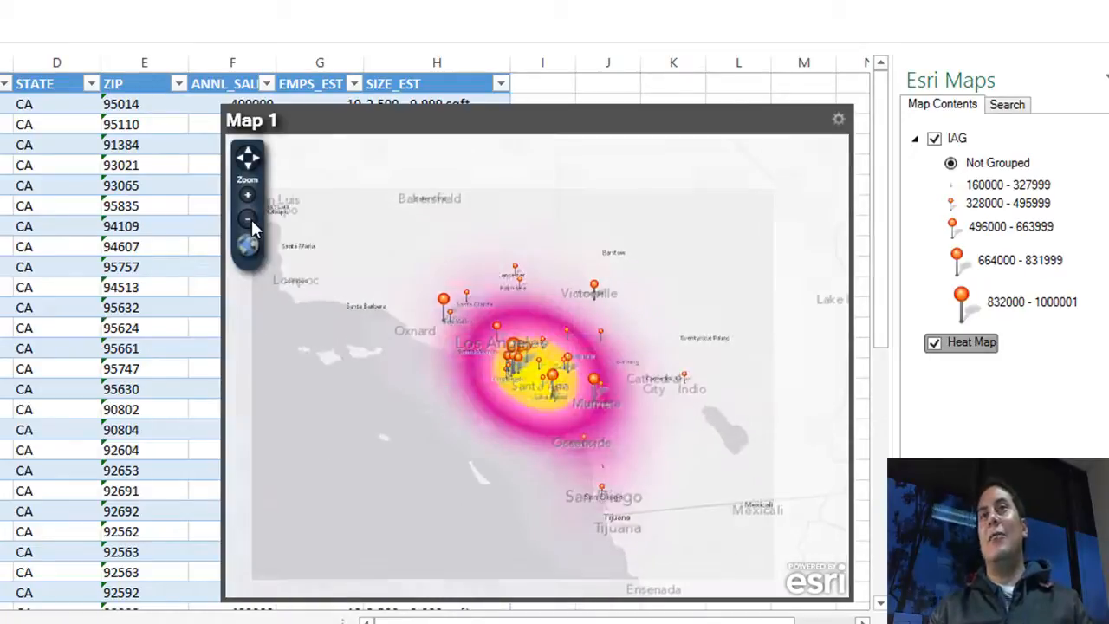
click(251, 219)
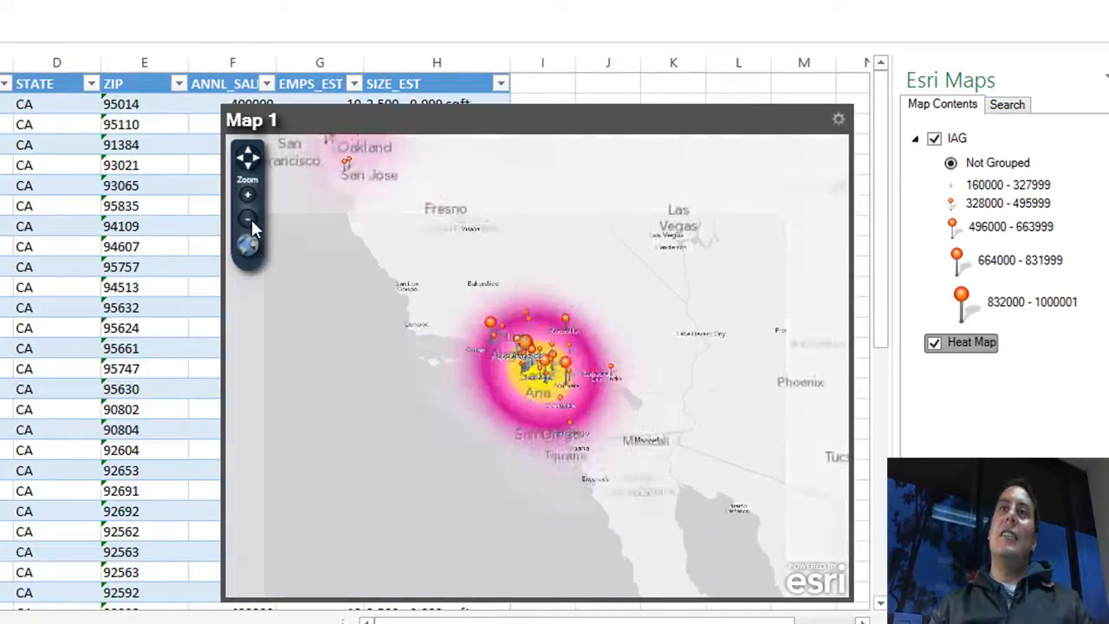
click(252, 219)
scroll(448, 254, up, 1)
drag(430, 287, 449, 344)
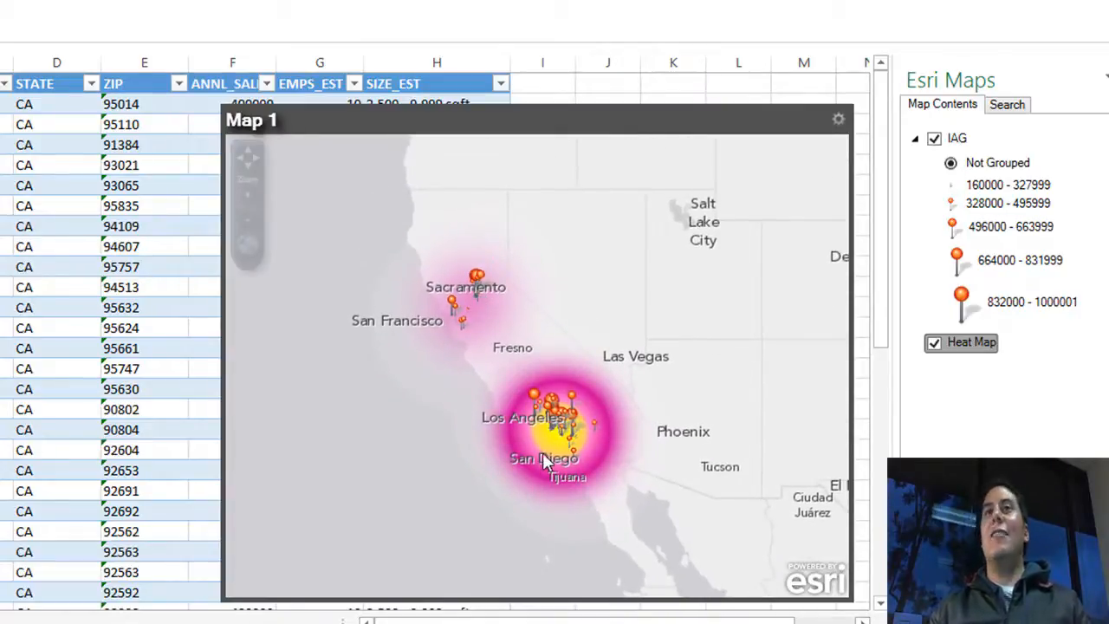
drag(487, 383, 542, 415)
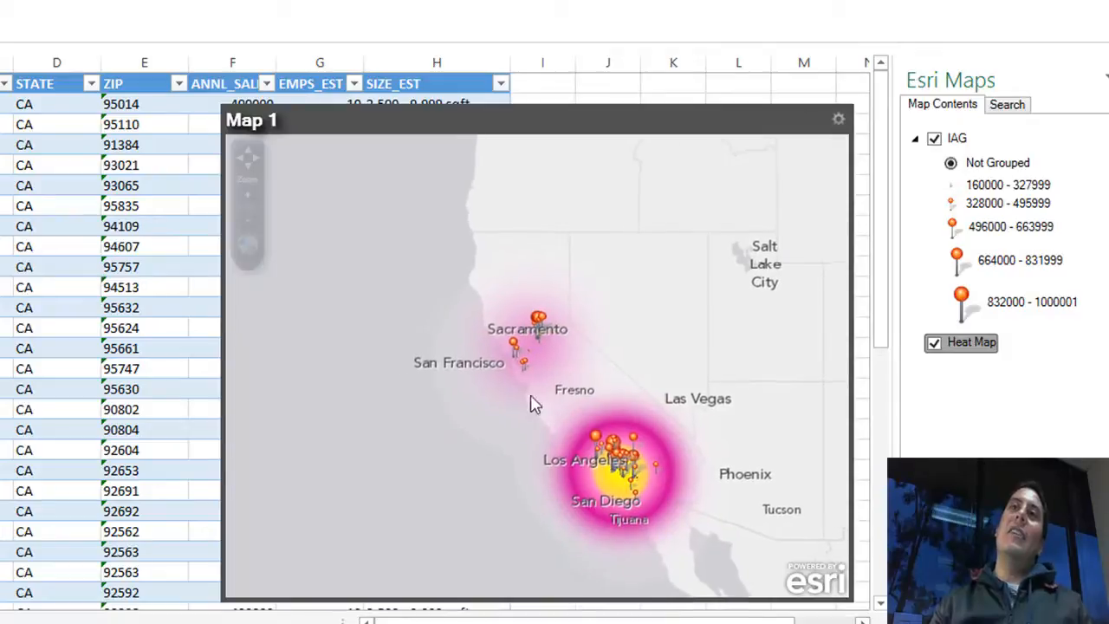